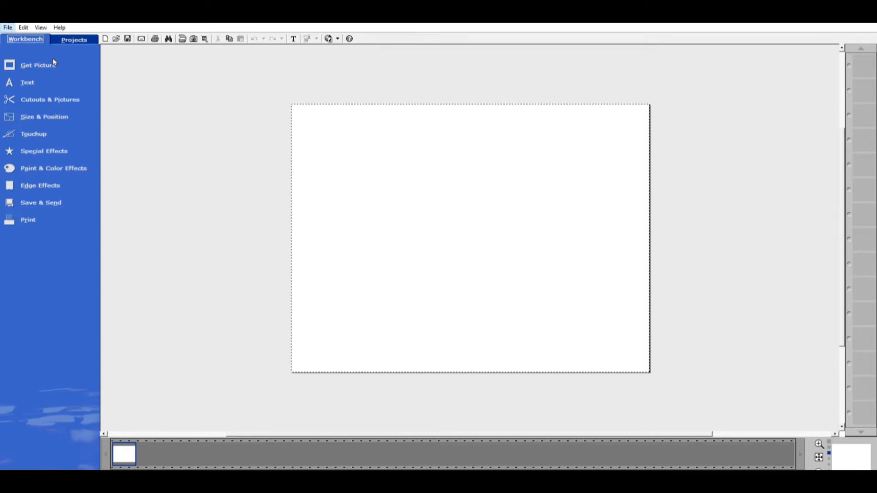
# Create a new blank page with a custom proportion, 8 inches high and 8 inches wide.
pyautogui.click(55, 32)
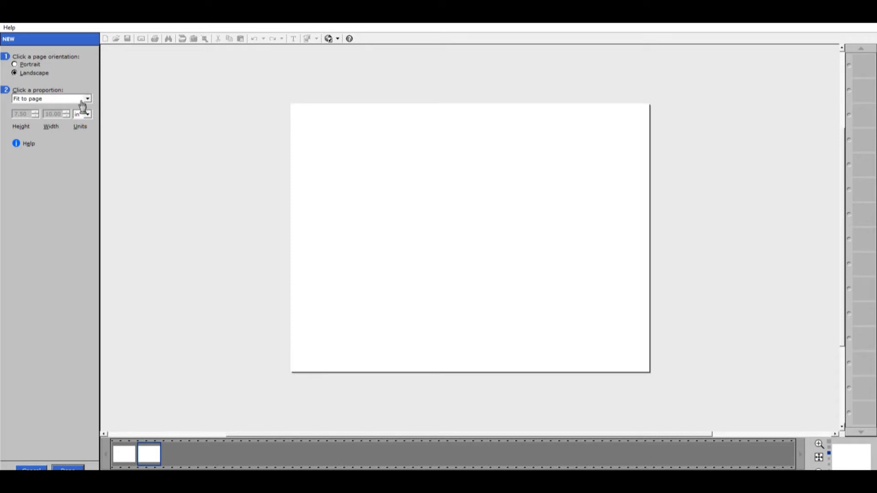
pyautogui.click(64, 112)
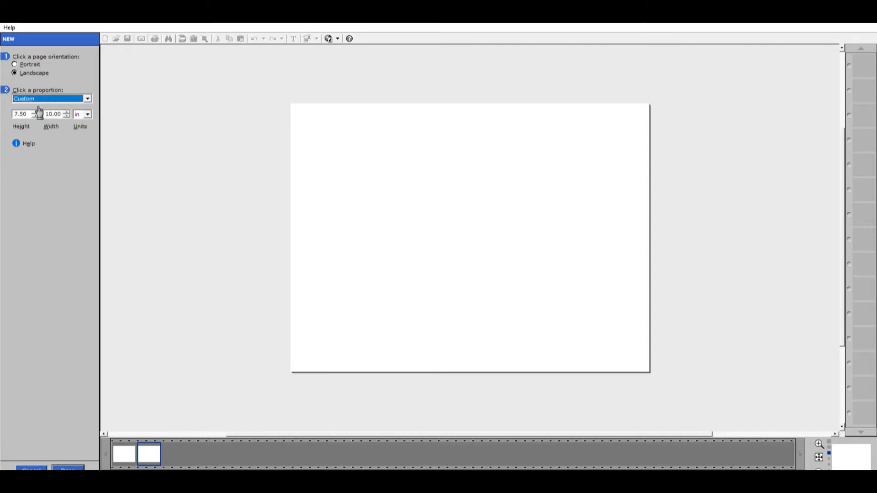
pyautogui.moveTo(32, 113); pyautogui.dragTo(17, 111)
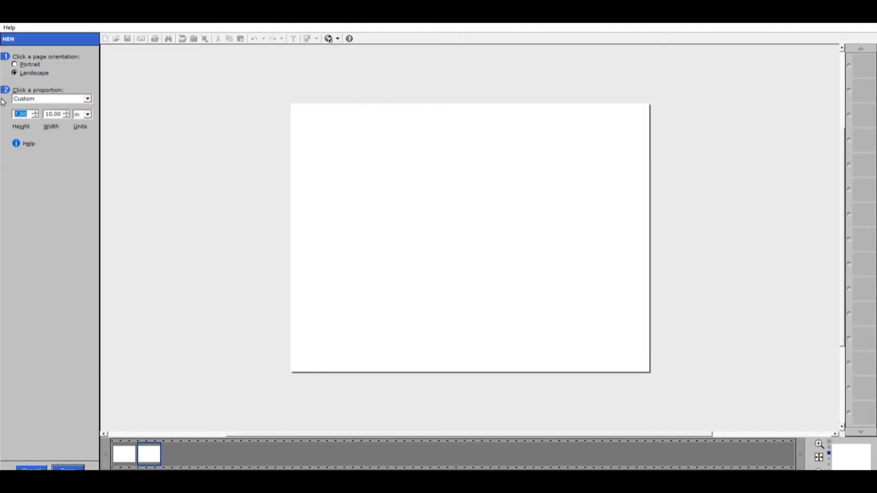
pyautogui.write('8')
pyautogui.click(51, 114)
pyautogui.write('8')
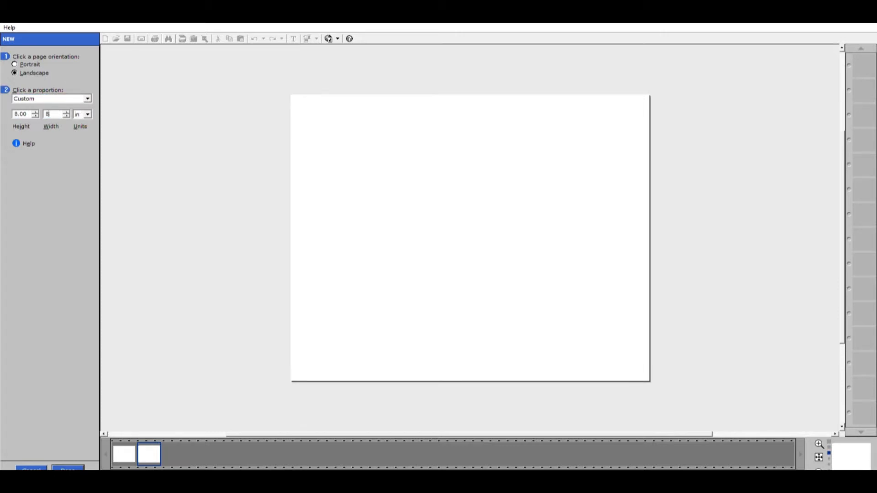
pyautogui.press('Return')
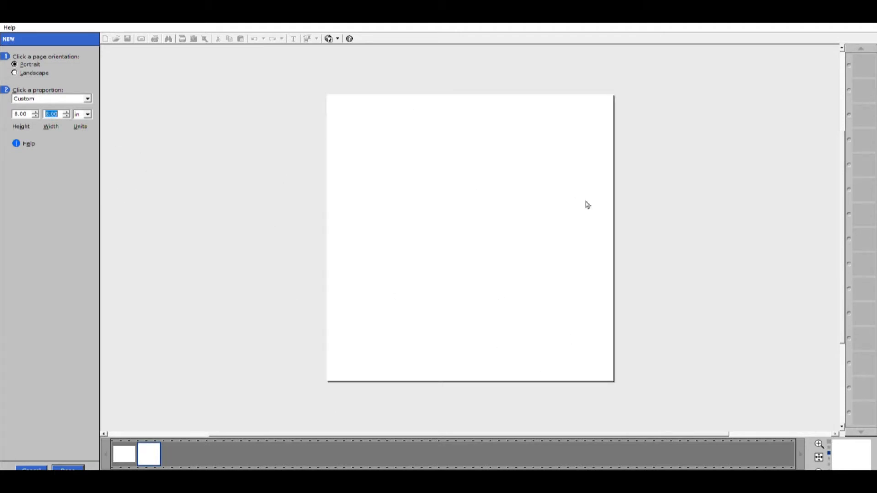
pyautogui.click(72, 466)
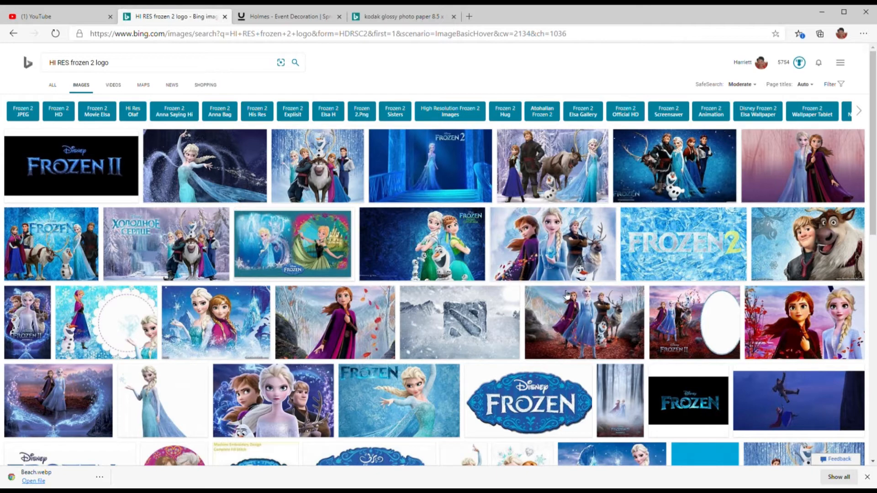
# Browse Bing Images for a Frozen character picture, follow the Frozen 2 JPEG related search, and open an image similar to the main-cast artwork.
pyautogui.click(442, 249)
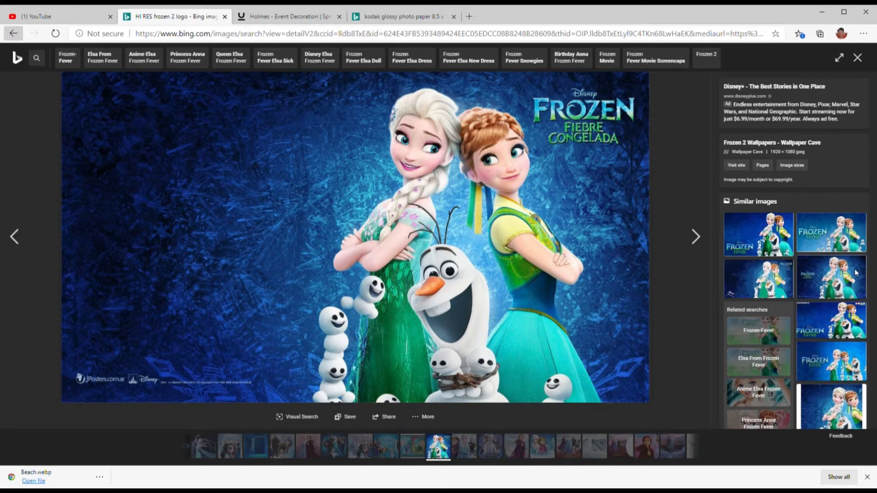
pyautogui.click(853, 315)
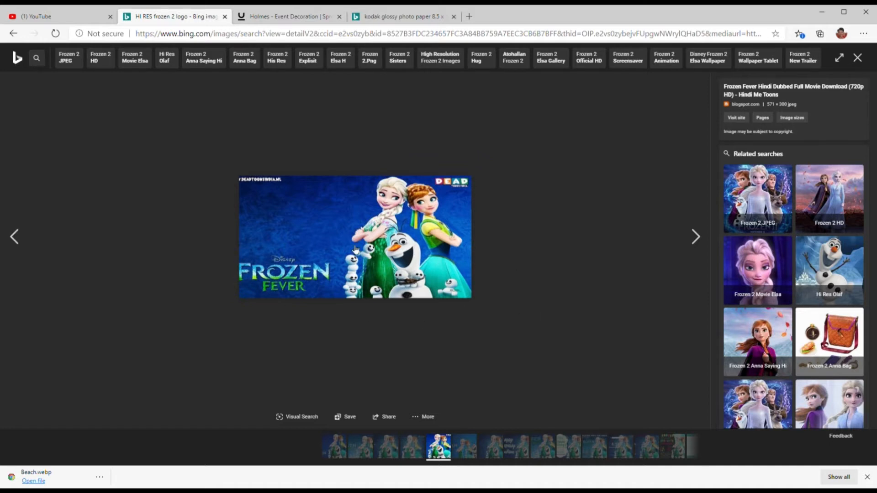
pyautogui.click(759, 192)
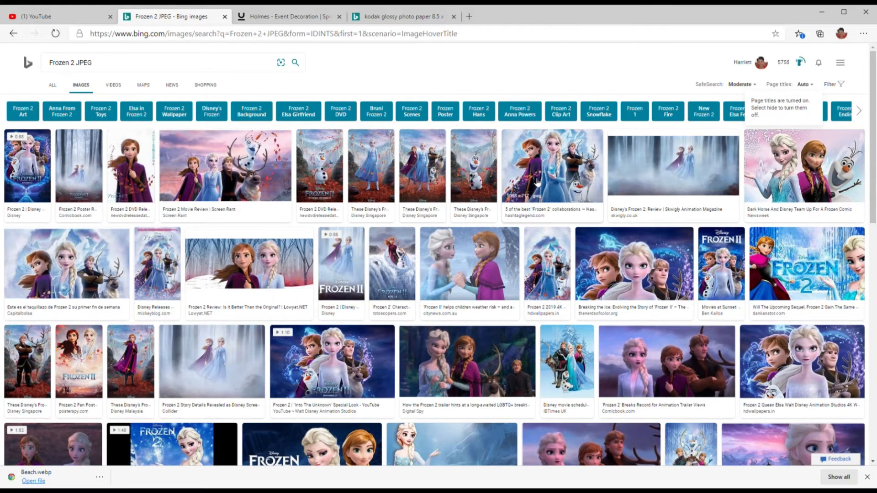
pyautogui.click(537, 184)
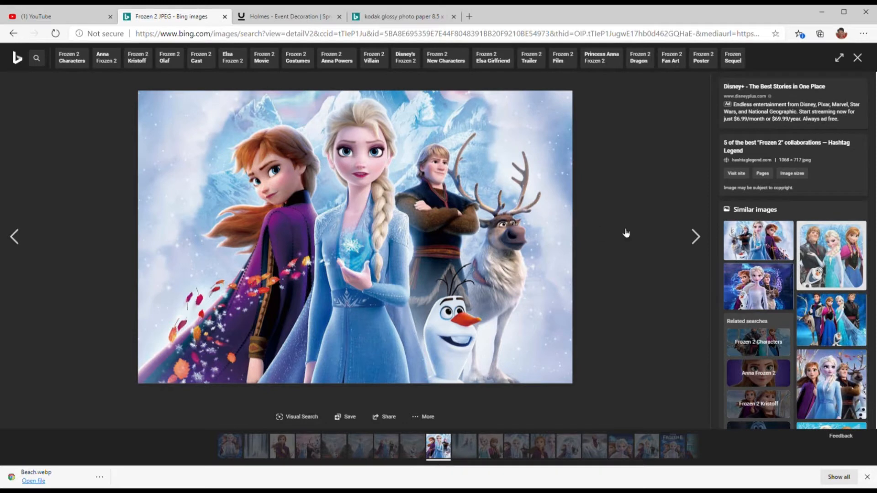
pyautogui.click(762, 241)
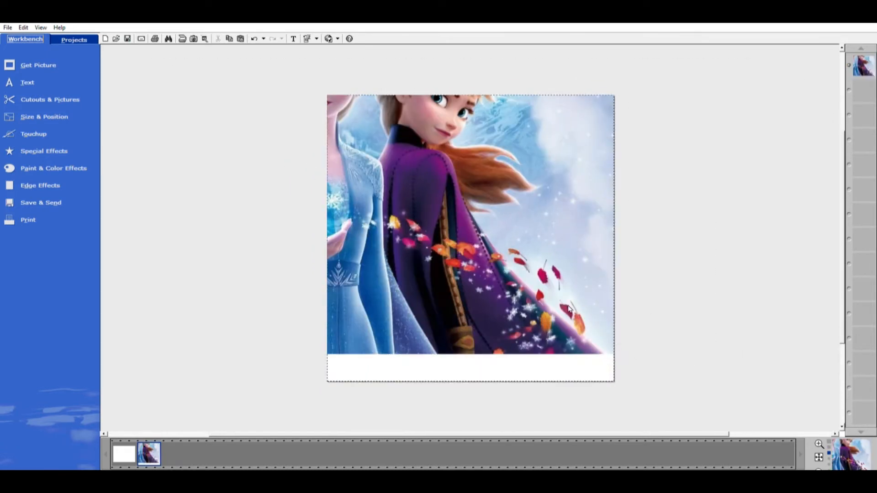
# Select the placed Frozen picture and enlarge it beyond the page edges from its lower-right corner.
pyautogui.click(568, 309)
pyautogui.click(632, 347)
pyautogui.moveTo(632, 354); pyautogui.dragTo(775, 423)
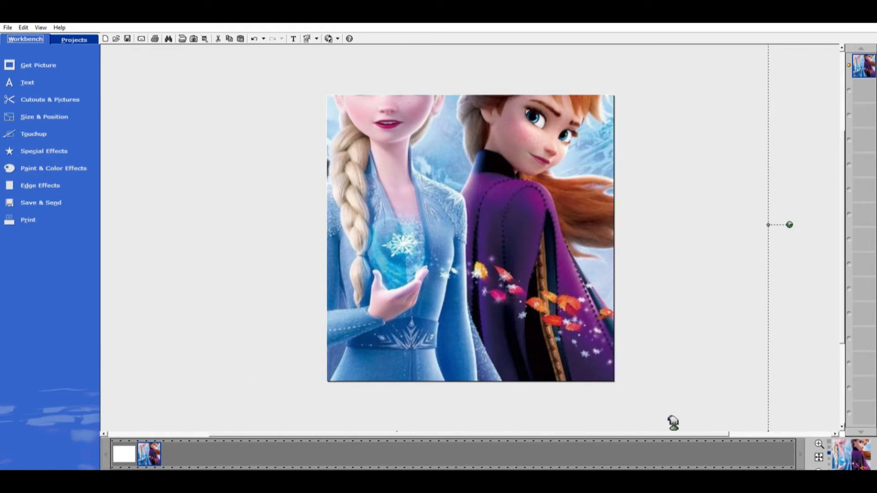
pyautogui.moveTo(772, 222); pyautogui.dragTo(812, 225)
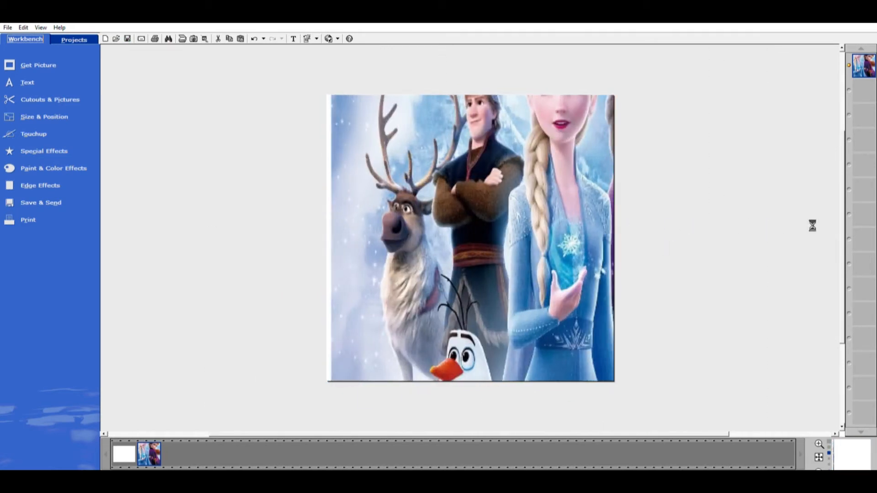
pyautogui.click(254, 38)
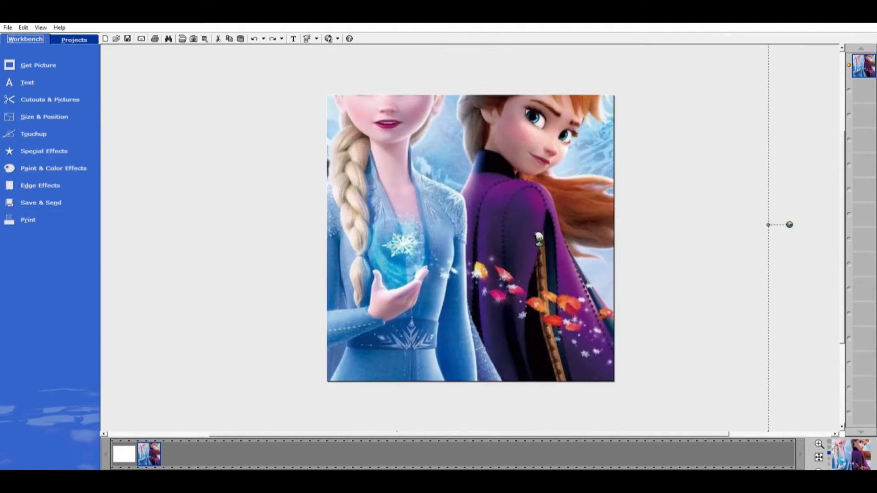
pyautogui.hotkey('ctrl', 'y')
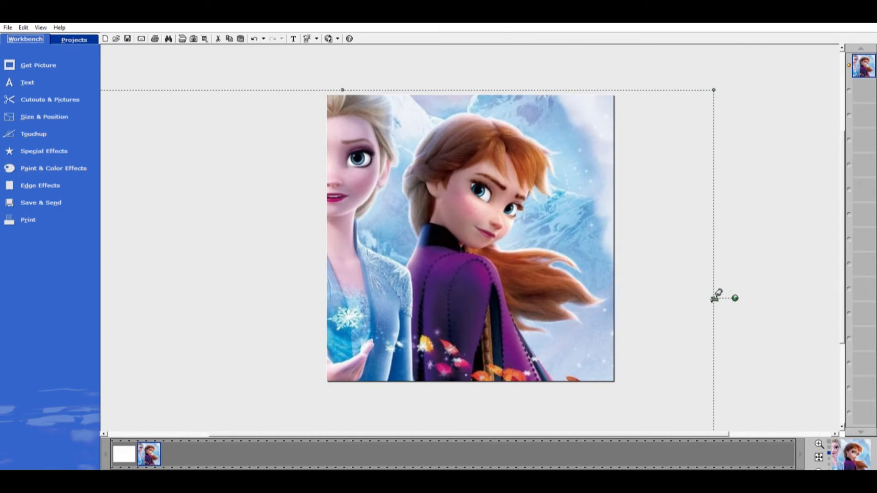
pyautogui.moveTo(718, 294); pyautogui.dragTo(692, 292)
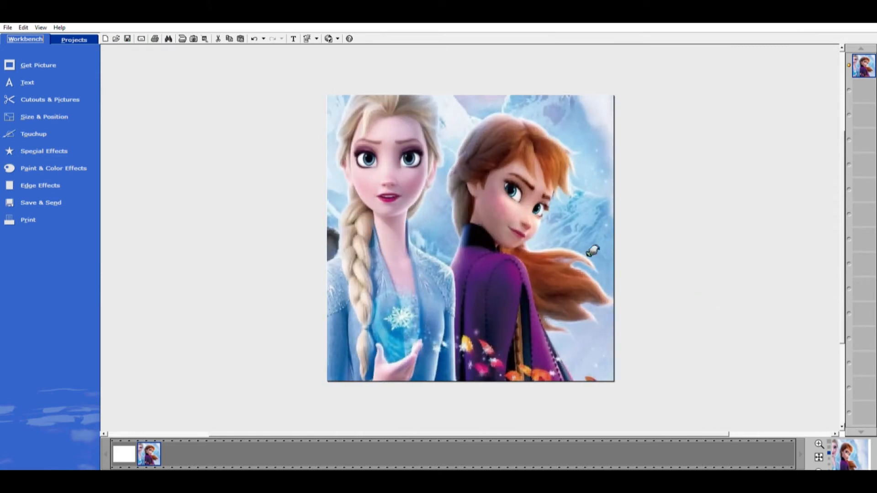
pyautogui.moveTo(405, 89); pyautogui.dragTo(422, 89)
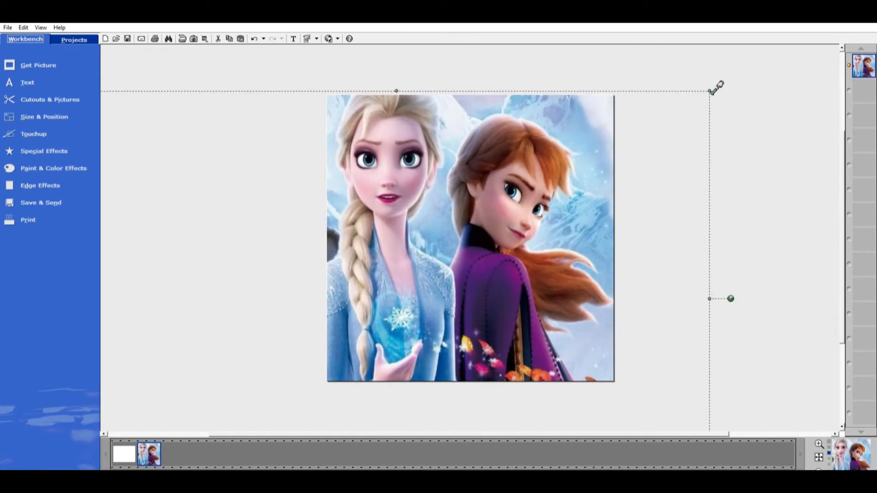
pyautogui.click(255, 35)
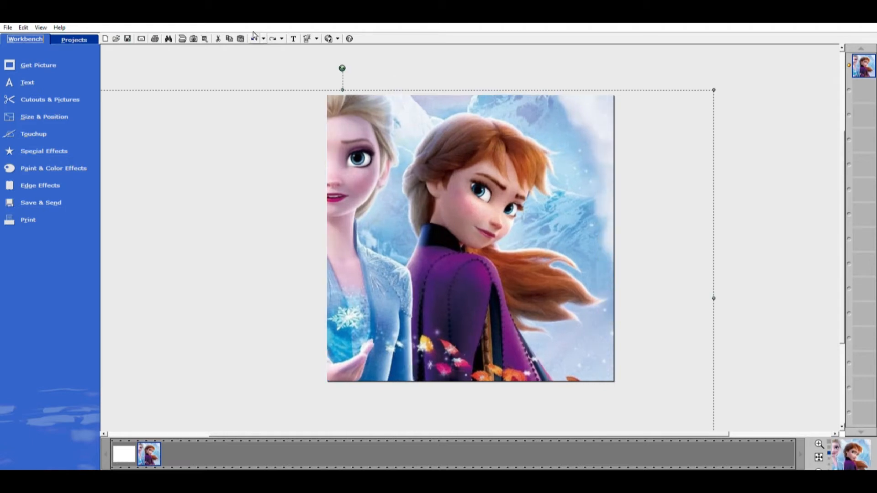
pyautogui.click(254, 36)
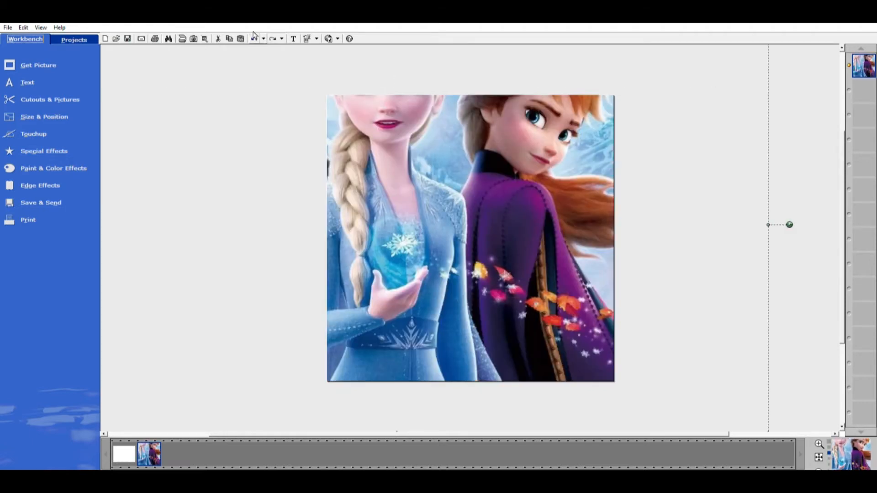
# Shift the picture down and enlarge it from its upper-right corner so Anna fills most of the page.
pyautogui.moveTo(464, 185); pyautogui.dragTo(488, 249)
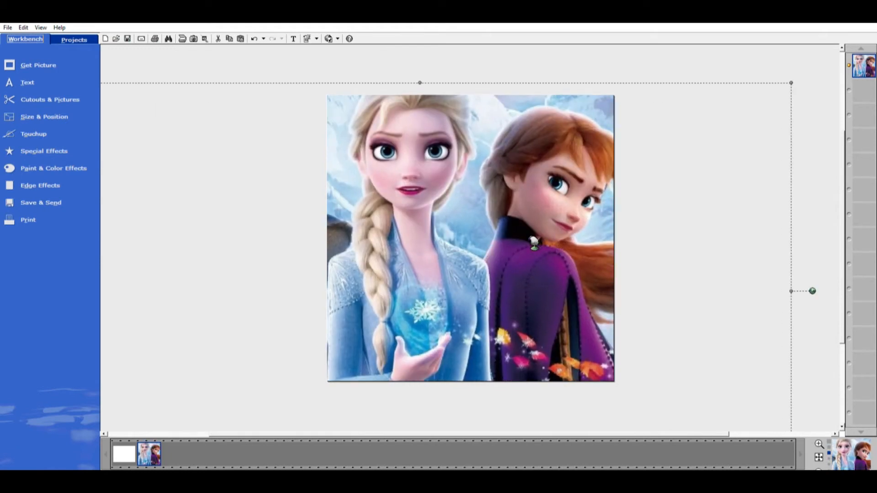
pyautogui.moveTo(491, 163); pyautogui.dragTo(368, 248)
pyautogui.moveTo(699, 168); pyautogui.dragTo(841, 121)
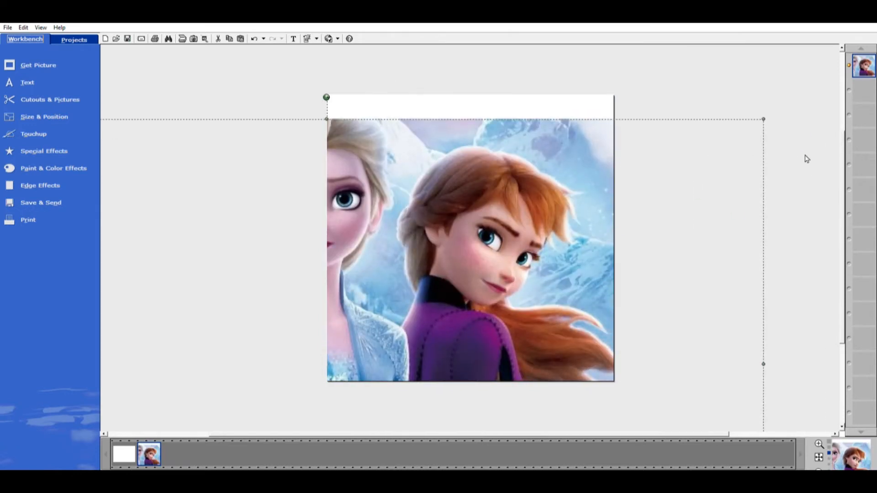
pyautogui.moveTo(769, 117); pyautogui.dragTo(829, 87)
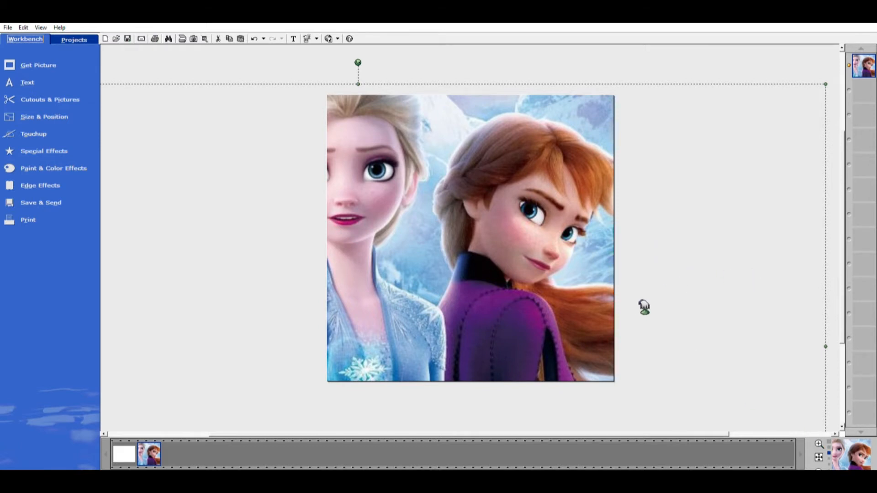
# Inspect Anna's face up close and move the picture down and to the left on the page.
pyautogui.scroll(2, 535, 275)
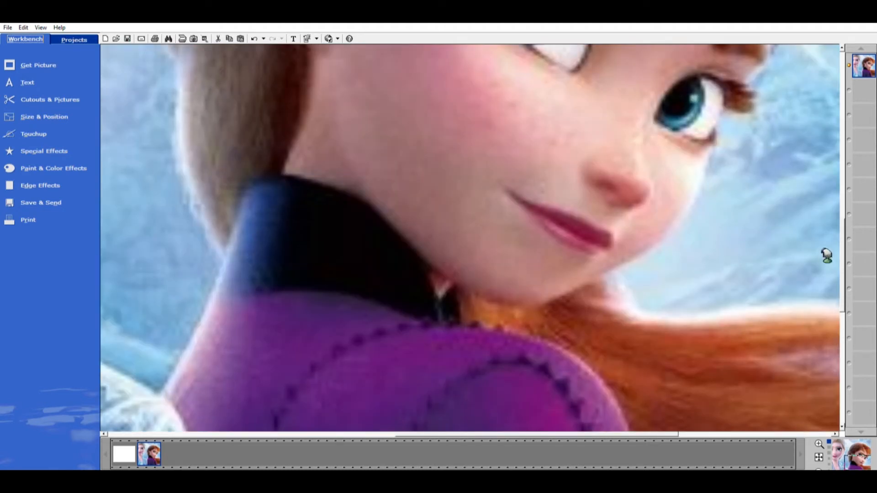
pyautogui.scroll(1, 844, 275)
pyautogui.moveTo(844, 275); pyautogui.dragTo(792, 295)
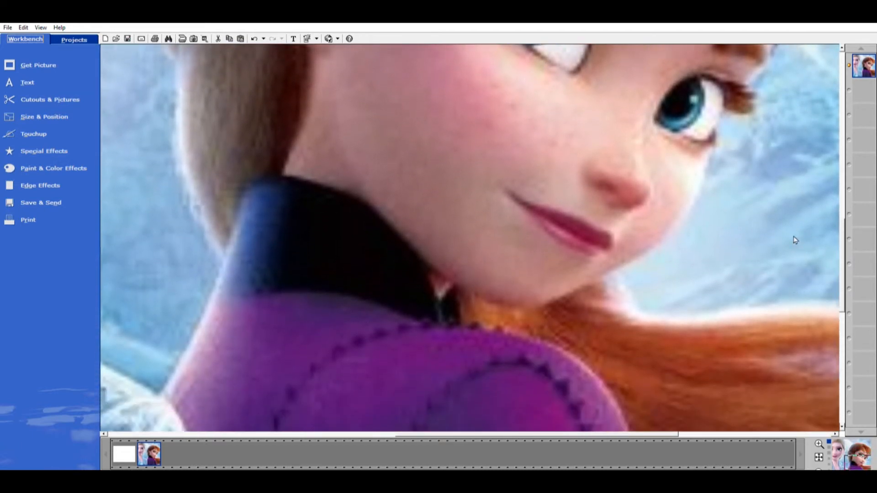
pyautogui.moveTo(843, 274); pyautogui.dragTo(560, 229)
pyautogui.scroll(-1, 561, 230)
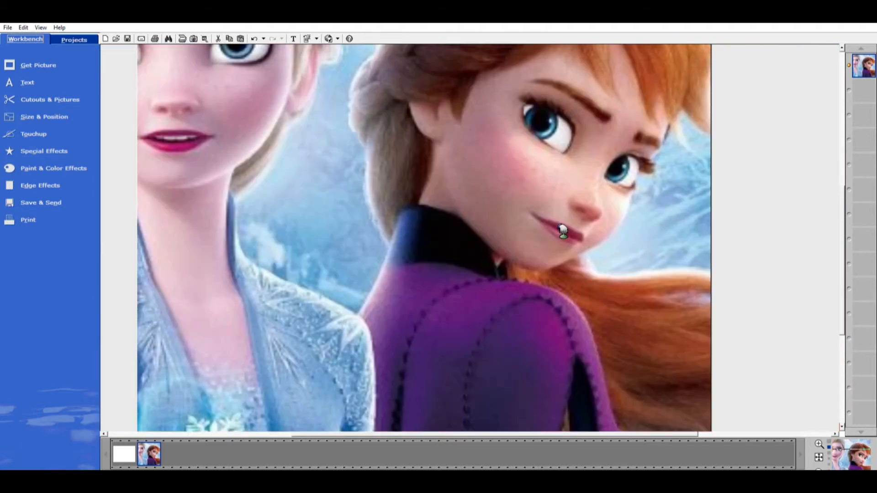
pyautogui.moveTo(494, 232); pyautogui.dragTo(404, 338)
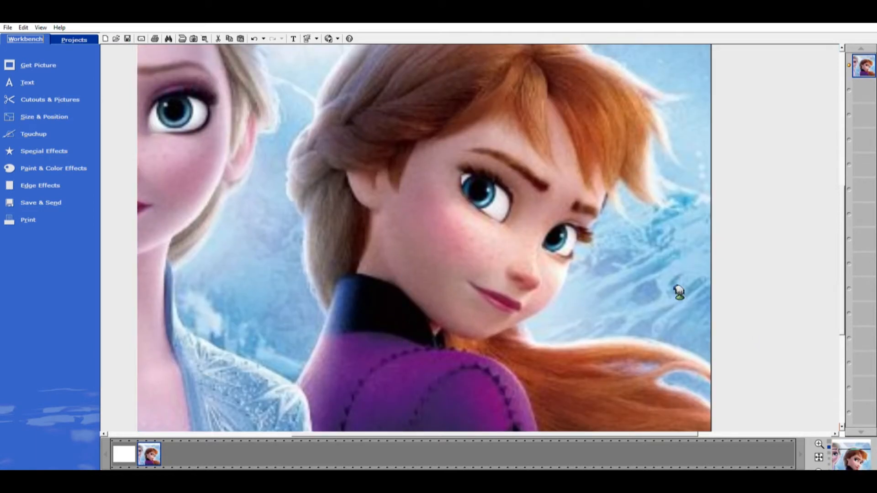
# Shrink the picture from its upper-right corner and move it so its top edge meets the page's top edge with Elsa and Anna in view.
pyautogui.scroll(-2, 678, 291)
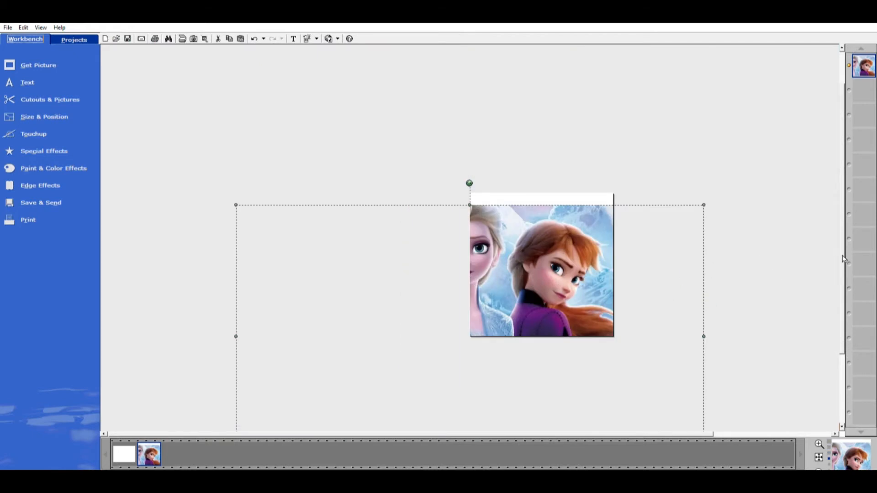
pyautogui.scroll(1, 623, 297)
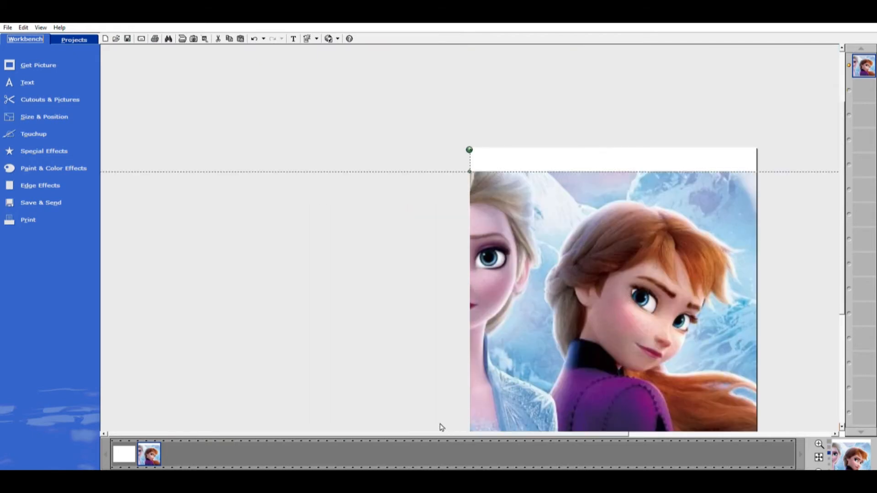
pyautogui.moveTo(442, 434); pyautogui.dragTo(590, 434)
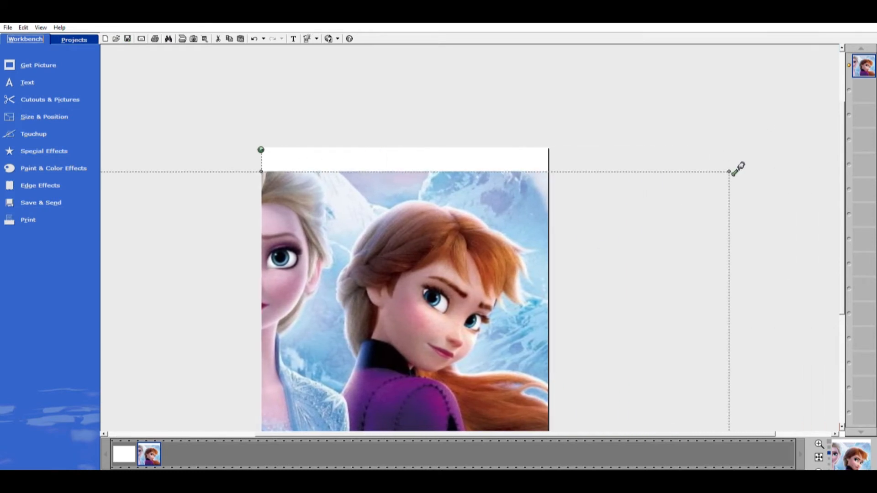
pyautogui.moveTo(736, 168); pyautogui.dragTo(494, 303)
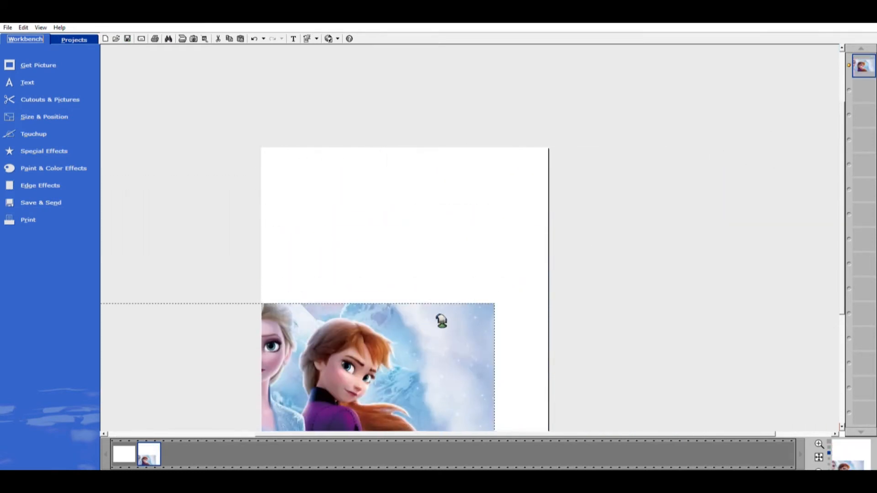
pyautogui.moveTo(442, 321); pyautogui.dragTo(529, 196)
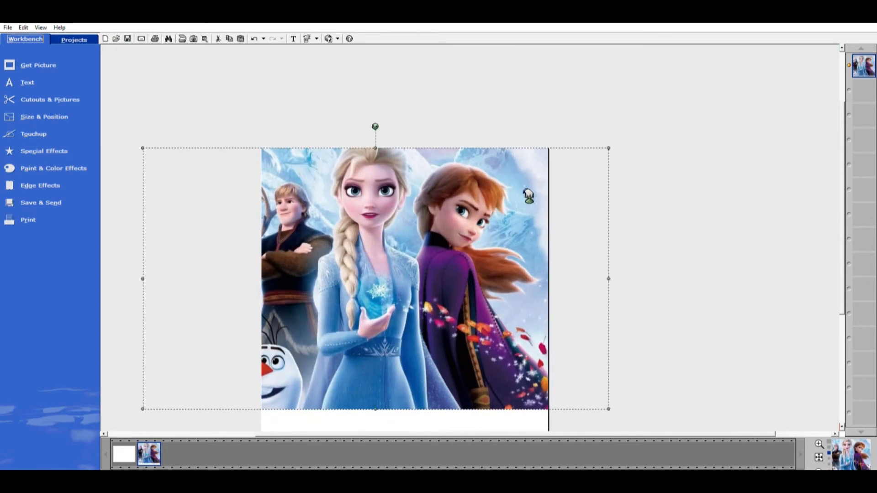
pyautogui.click(498, 249)
pyautogui.moveTo(844, 249); pyautogui.dragTo(844, 268)
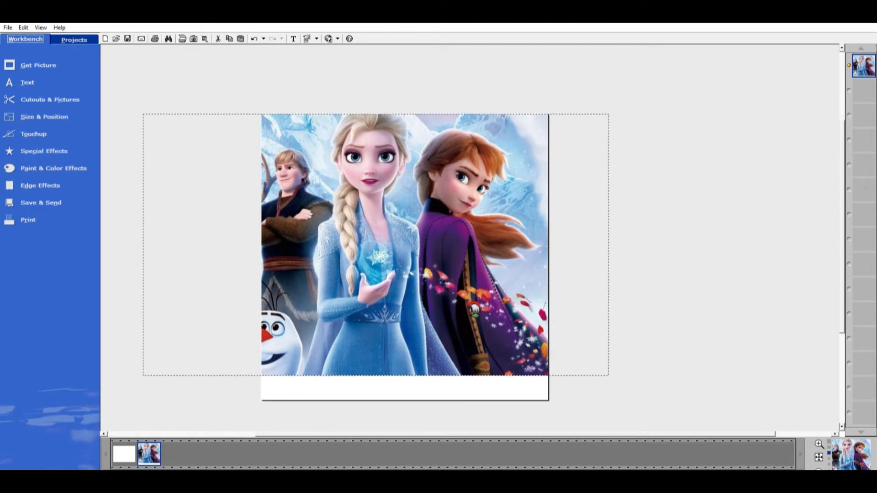
# Move the picture to the page's bottom edge, shrink it slightly, and align its right side with the page's right edge.
pyautogui.moveTo(475, 311); pyautogui.dragTo(434, 336)
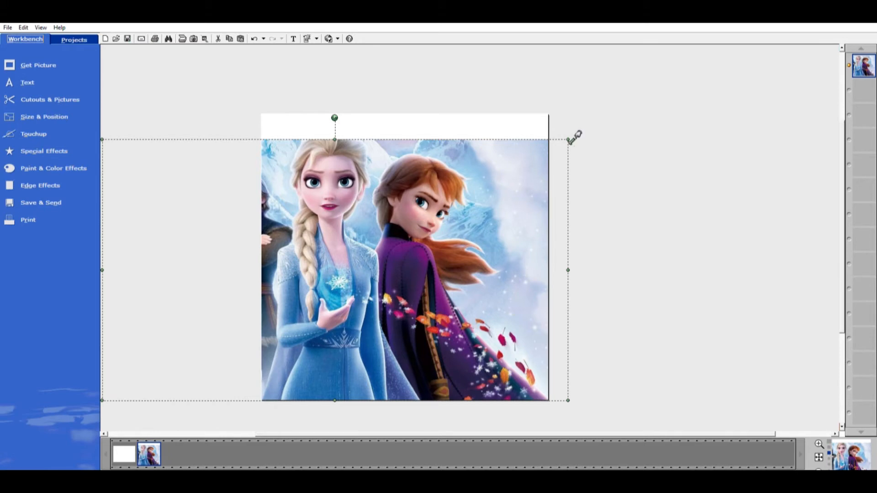
pyautogui.moveTo(570, 140); pyautogui.dragTo(541, 155)
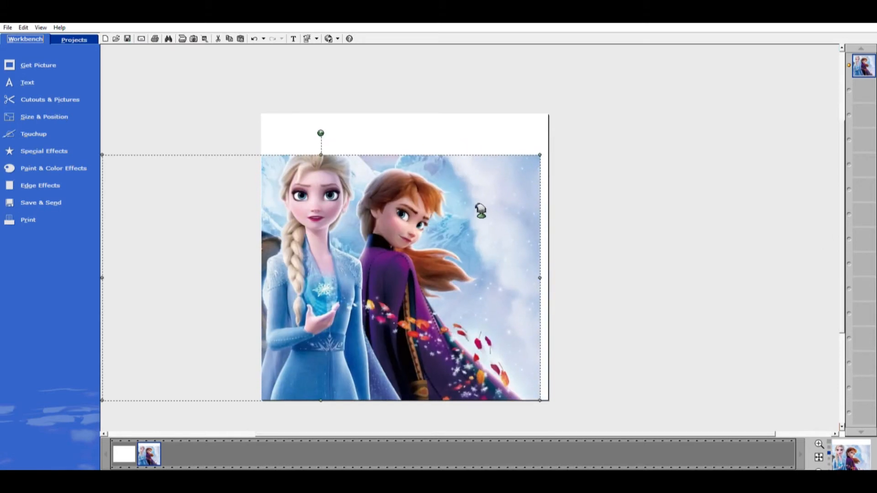
pyautogui.moveTo(480, 211); pyautogui.dragTo(485, 211)
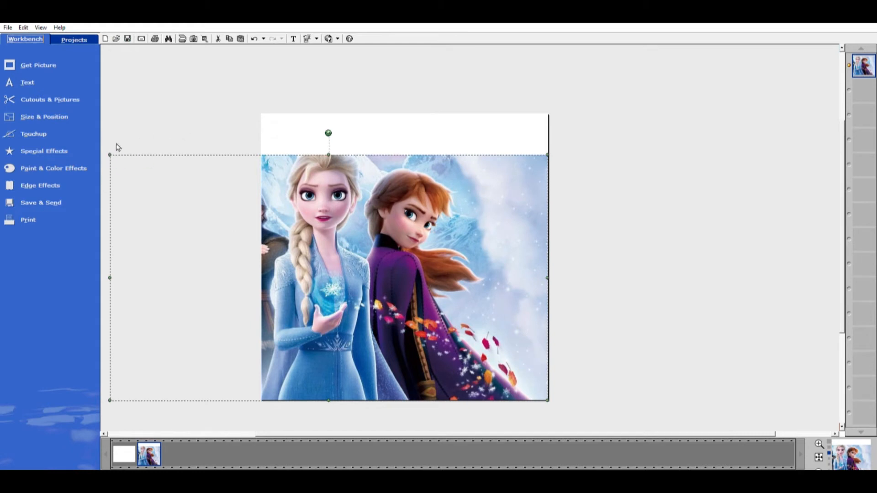
# Enlarge the picture slightly from its upper-left corner and nudge it to the right on the page.
pyautogui.moveTo(115, 149); pyautogui.dragTo(109, 135)
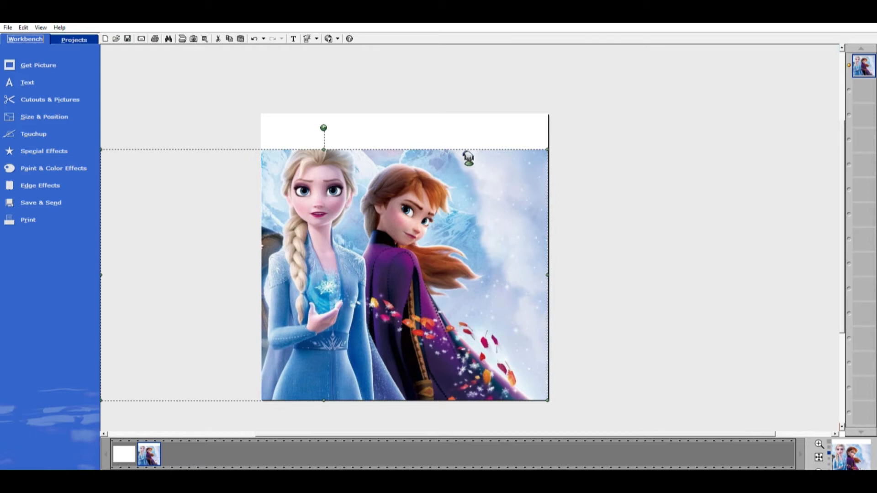
pyautogui.click(378, 124)
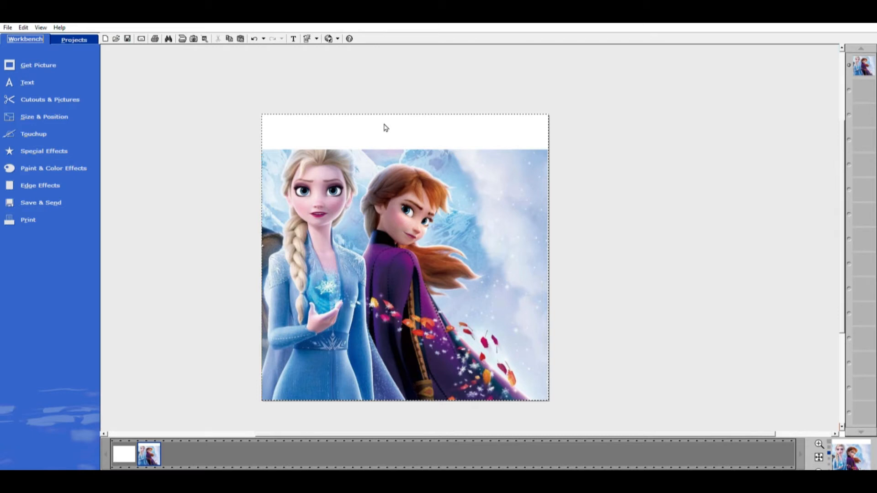
pyautogui.click(395, 251)
pyautogui.moveTo(454, 219); pyautogui.dragTo(457, 221)
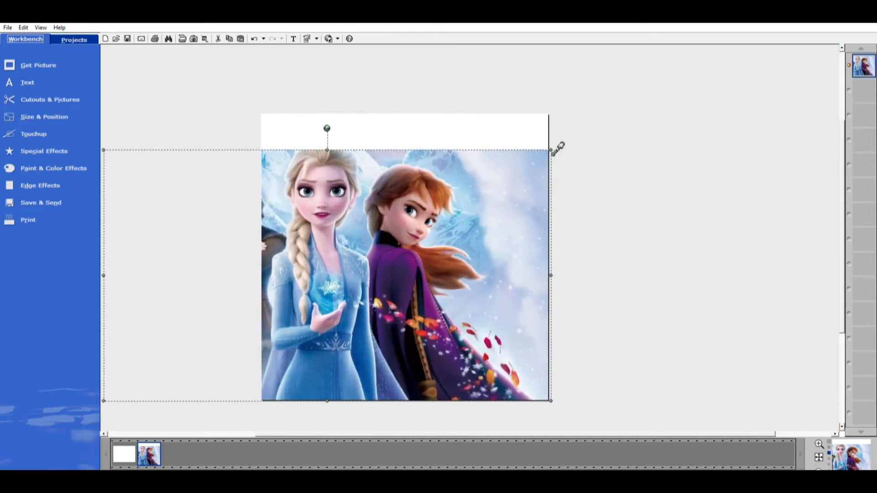
# Shrink the picture from its upper-right corner and move it right so Kristoff and Olaf also show on the page.
pyautogui.moveTo(555, 148); pyautogui.dragTo(537, 160)
pyautogui.moveTo(509, 219); pyautogui.dragTo(593, 219)
pyautogui.click(646, 217)
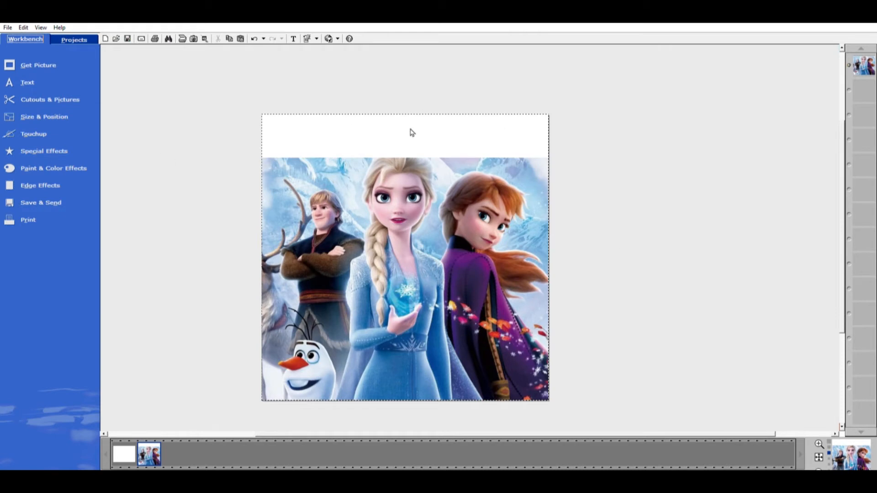
# Add a square colored shape and resize it into a band filling the blank strip across the page's top.
pyautogui.click(27, 79)
pyautogui.click(65, 93)
pyautogui.click(228, 130)
pyautogui.moveTo(359, 200); pyautogui.dragTo(364, 178)
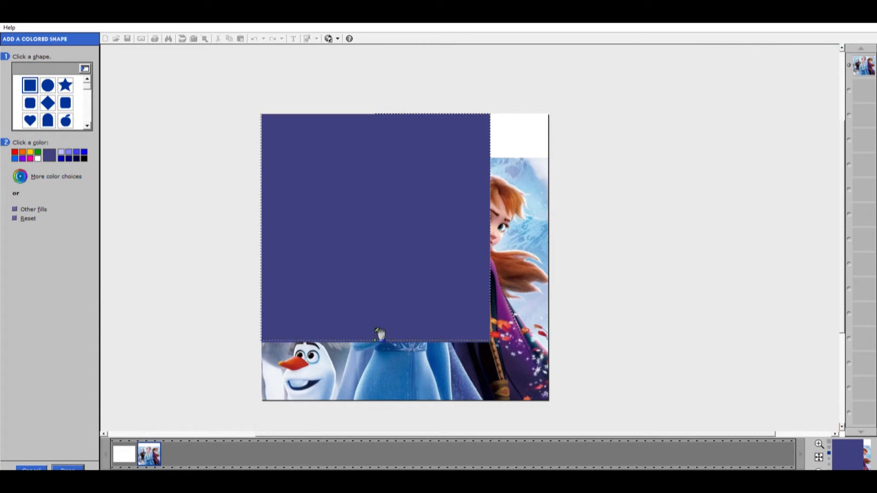
pyautogui.moveTo(381, 337); pyautogui.dragTo(391, 156)
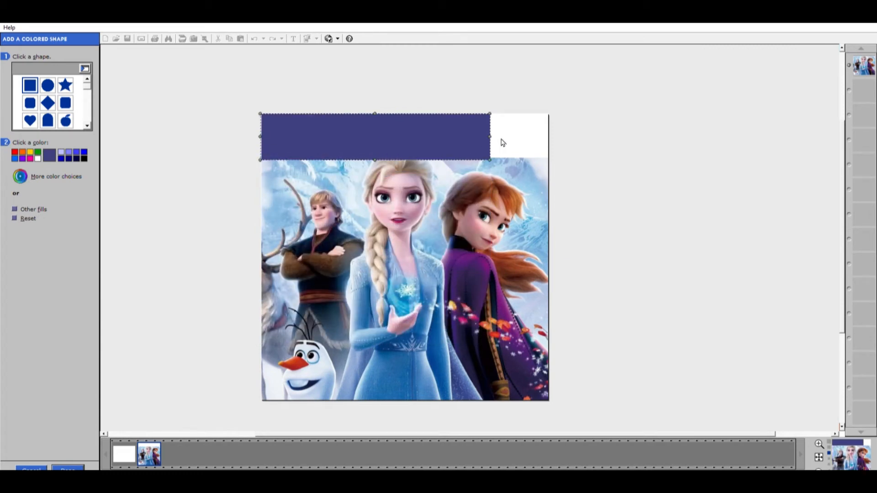
pyautogui.moveTo(492, 136); pyautogui.dragTo(555, 137)
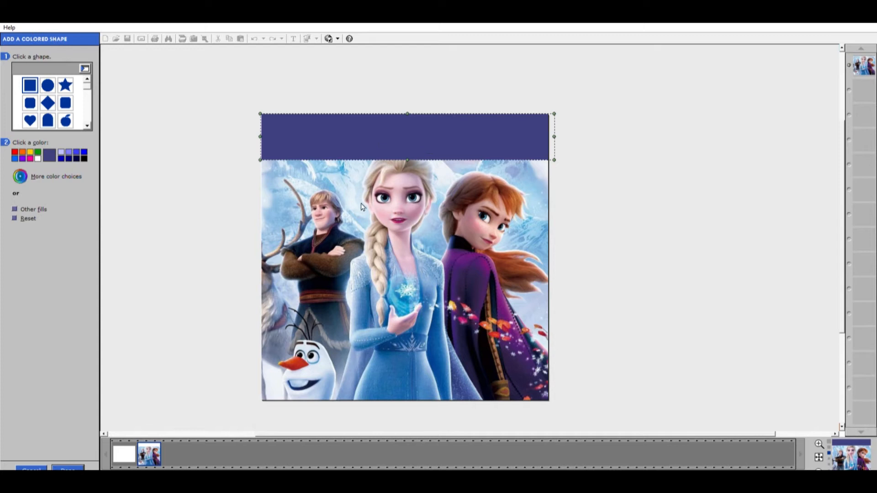
# Start choosing a custom color for the band and try light blues sampled from the snowy mountain background.
pyautogui.click(21, 175)
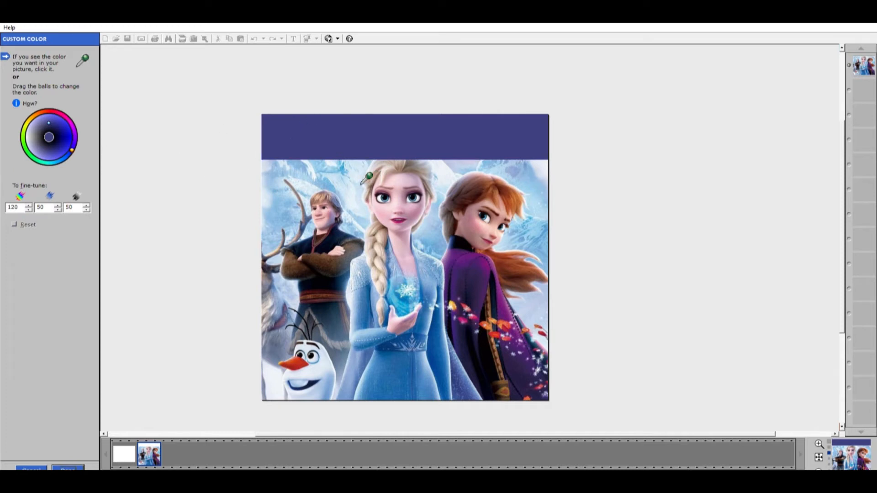
pyautogui.click(344, 180)
pyautogui.click(320, 173)
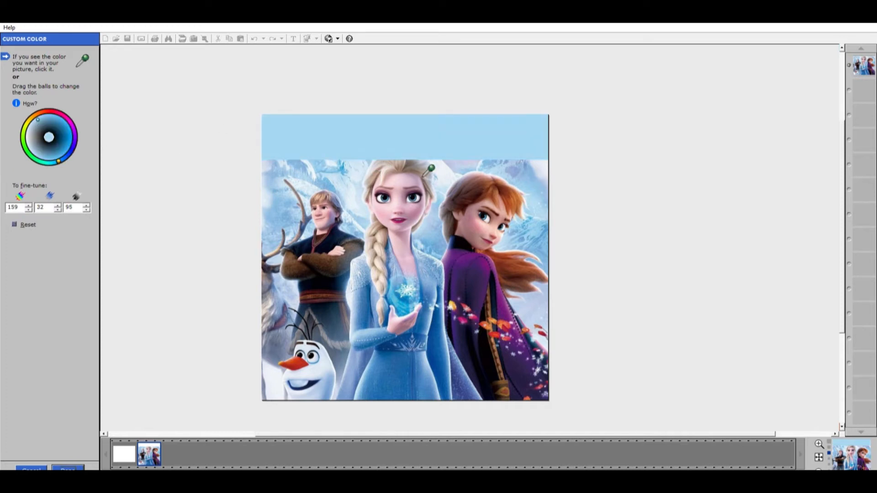
pyautogui.click(451, 175)
pyautogui.click(532, 183)
pyautogui.click(533, 183)
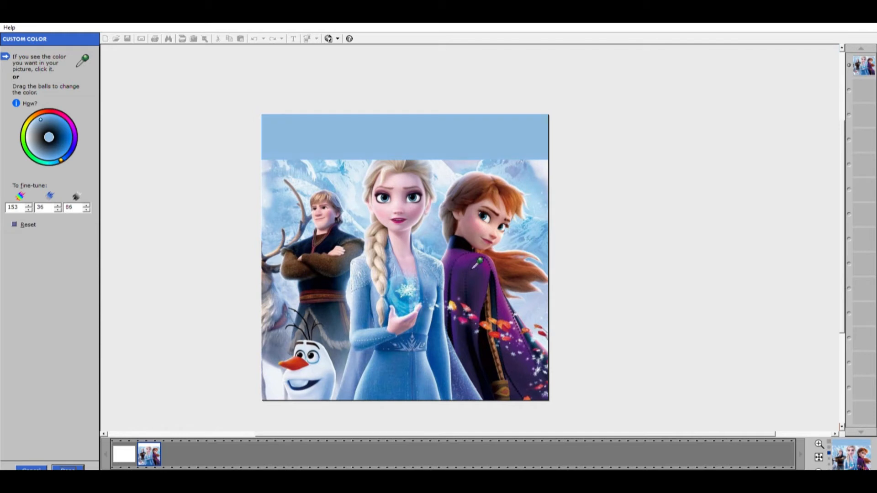
# Try colors sampled from the characters' clothing, including Anna's purple cape, as the band's color.
pyautogui.click(414, 285)
pyautogui.click(314, 251)
pyautogui.click(425, 268)
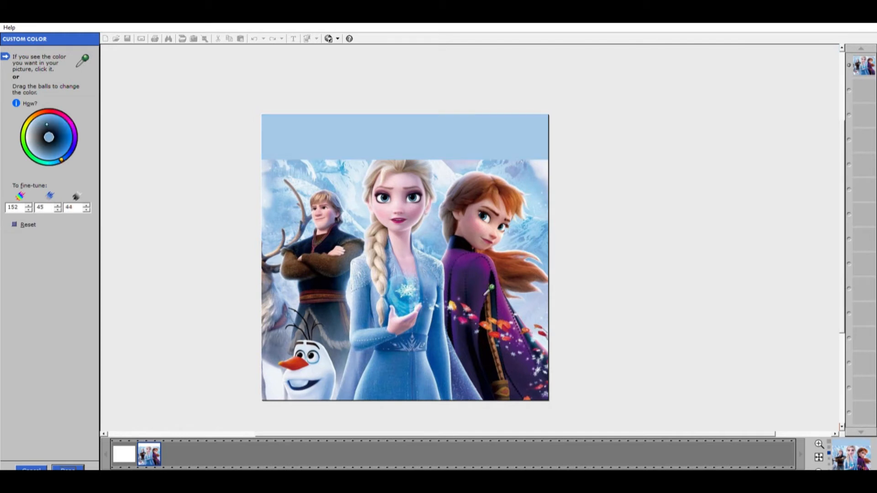
pyautogui.click(480, 299)
pyautogui.click(478, 292)
pyautogui.click(479, 359)
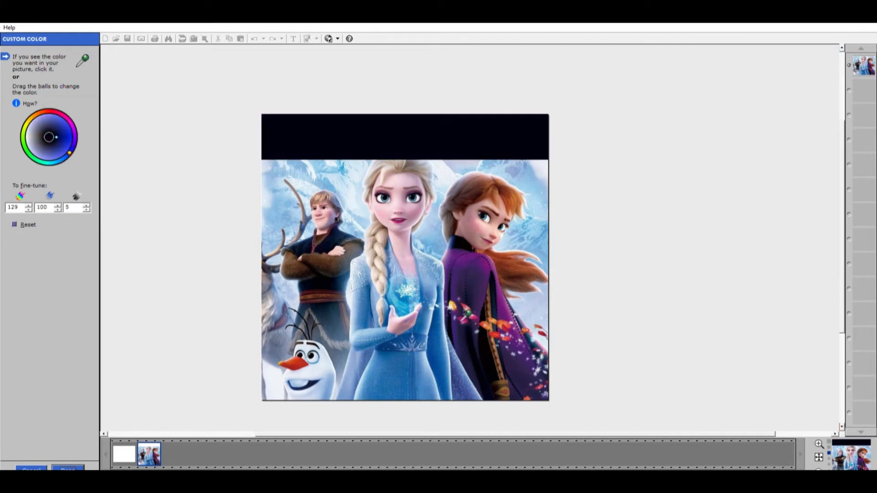
pyautogui.click(485, 273)
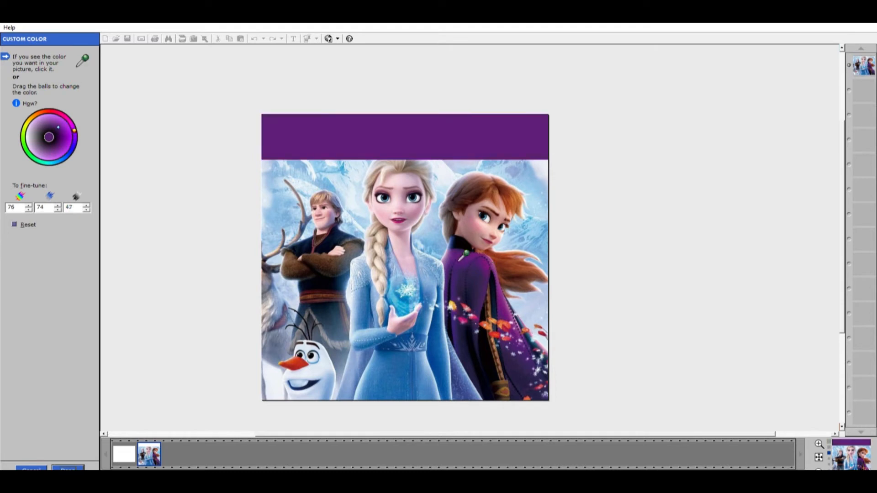
# Sample the light blue of the mountains above Kristoff as the band's color and finish adding the shape.
pyautogui.click(346, 180)
pyautogui.click(346, 180)
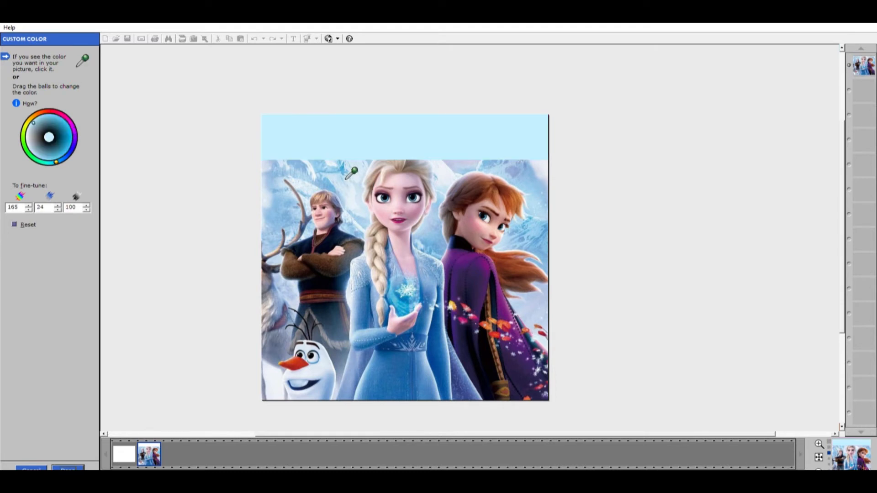
pyautogui.click(335, 186)
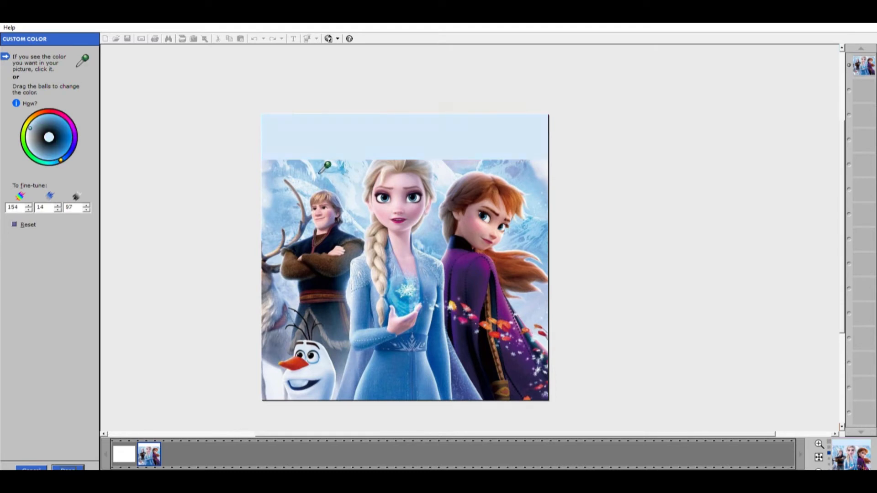
pyautogui.click(320, 172)
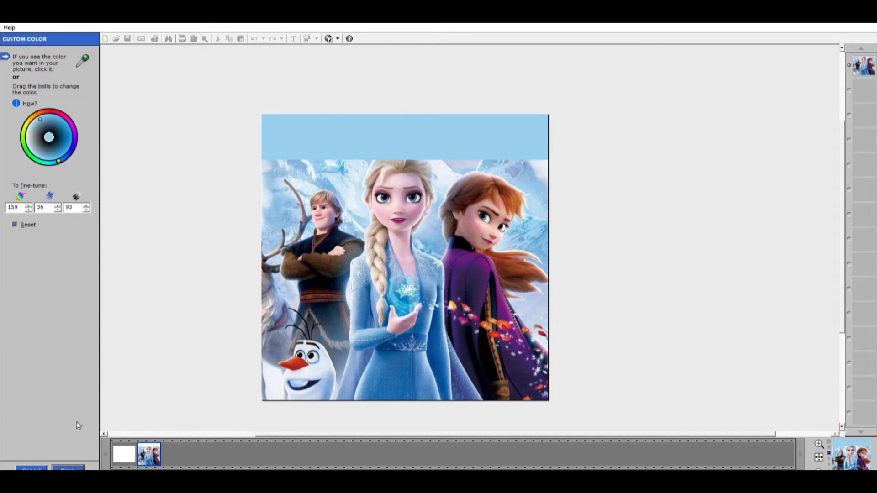
pyautogui.click(67, 466)
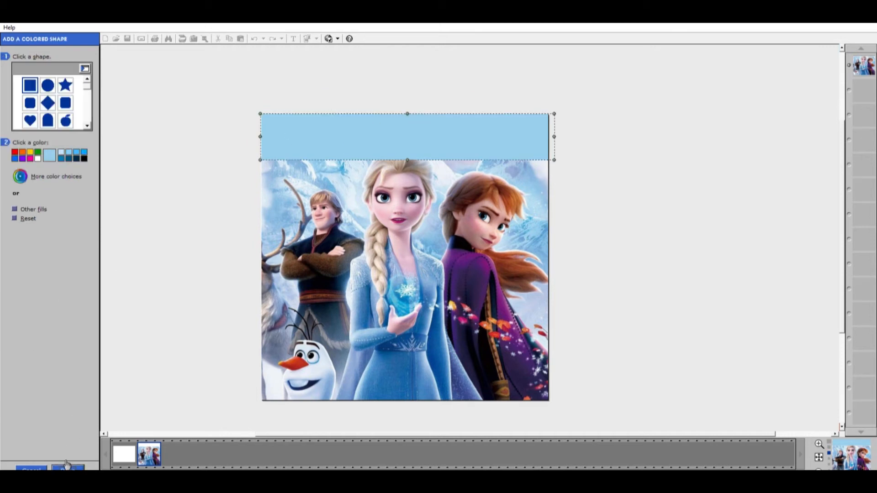
pyautogui.click(67, 466)
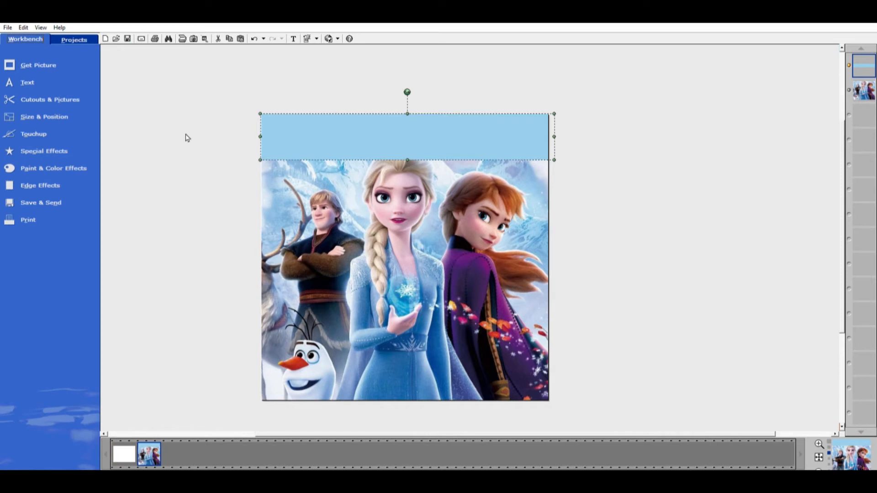
pyautogui.click(601, 164)
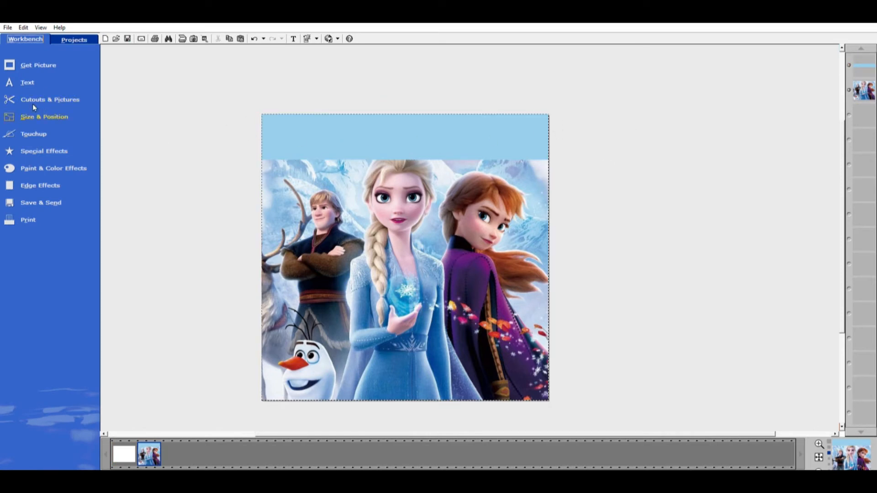
# Shrink the character picture from its upper-right corner and move it left, leaving a gap along the page's right side.
pyautogui.click(354, 296)
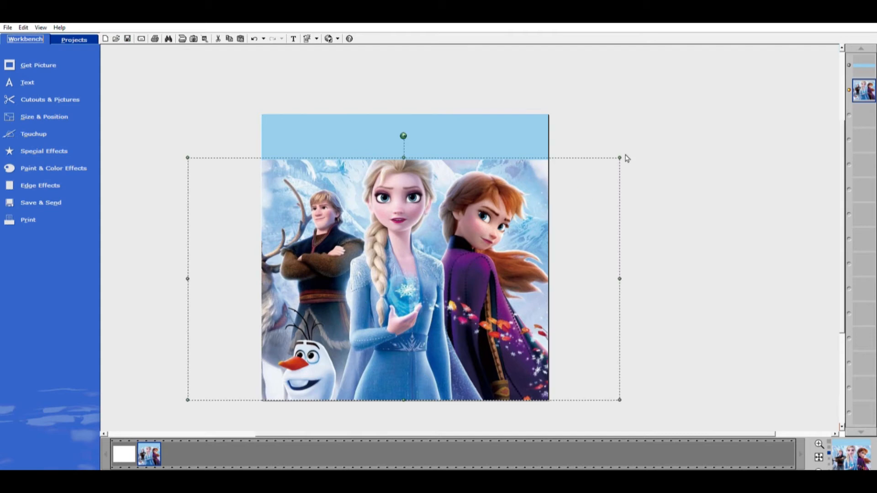
pyautogui.moveTo(621, 157); pyautogui.dragTo(552, 197)
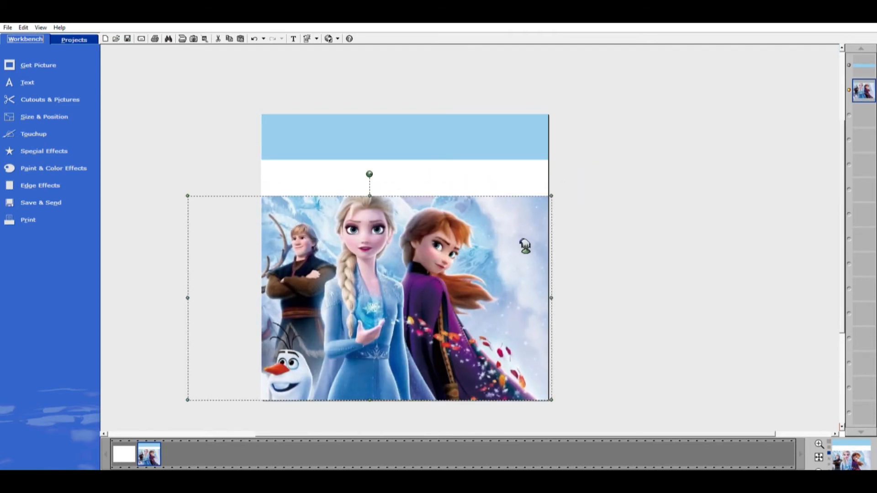
pyautogui.moveTo(525, 246); pyautogui.dragTo(462, 246)
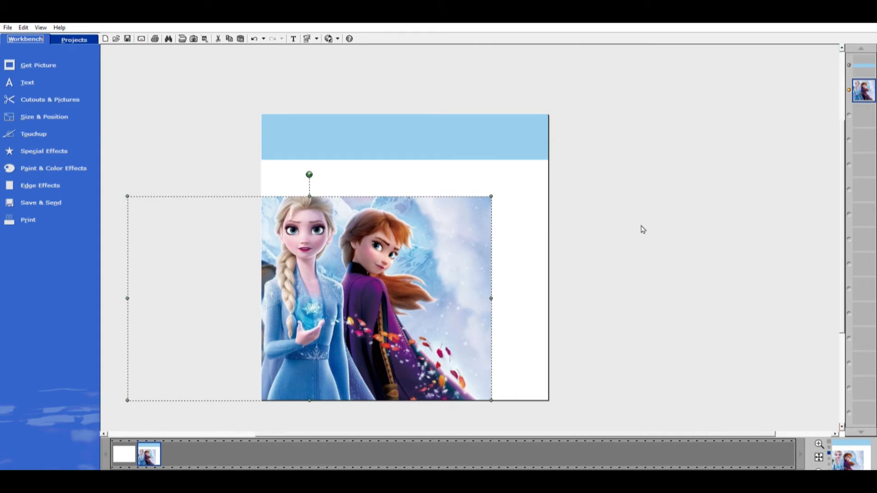
# Flatten the light blue band to a thin strip along the page's top edge.
pyautogui.click(424, 145)
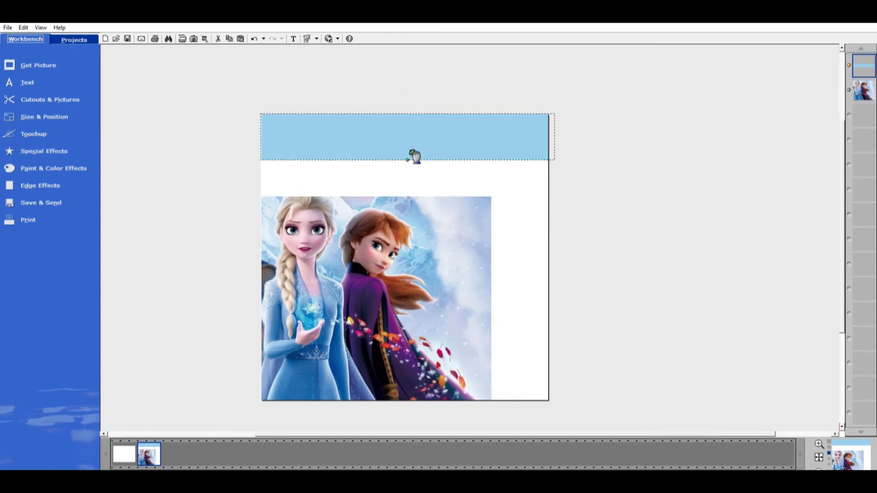
pyautogui.moveTo(411, 156); pyautogui.dragTo(428, 115)
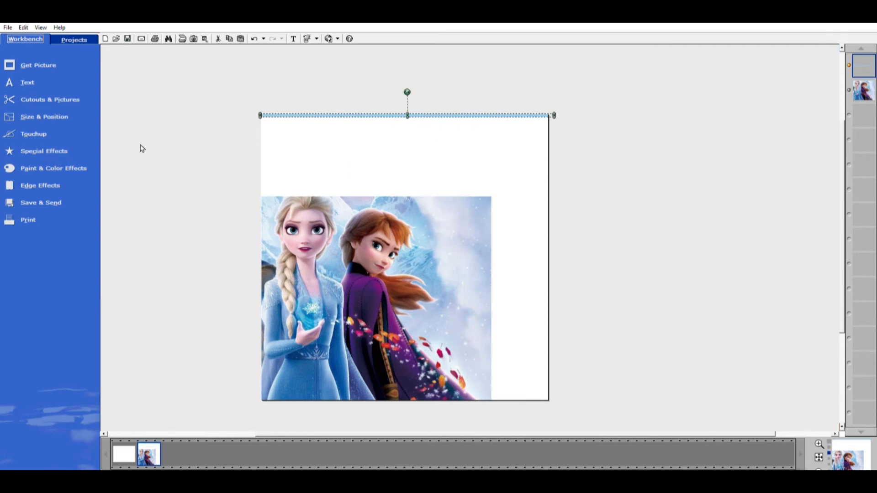
# Start a cookie-cutter cutout and fit its square shape to a narrow vertical strip along the picture's right edge.
pyautogui.click(63, 97)
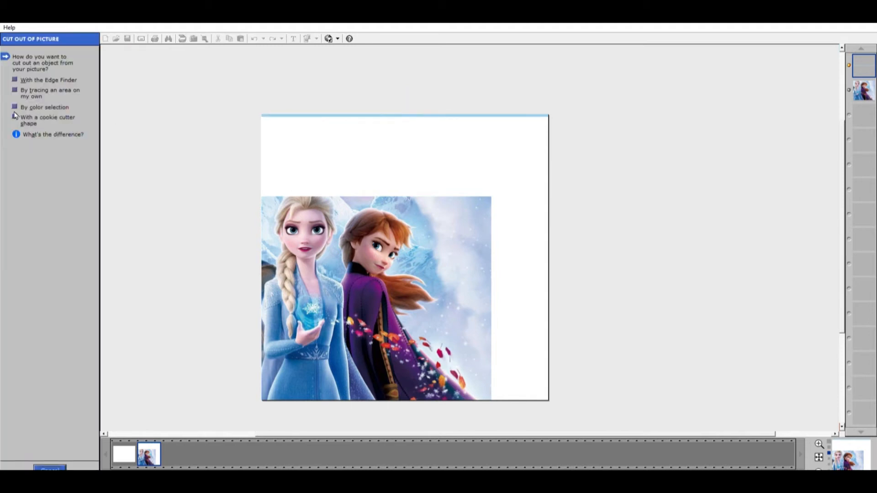
pyautogui.click(17, 115)
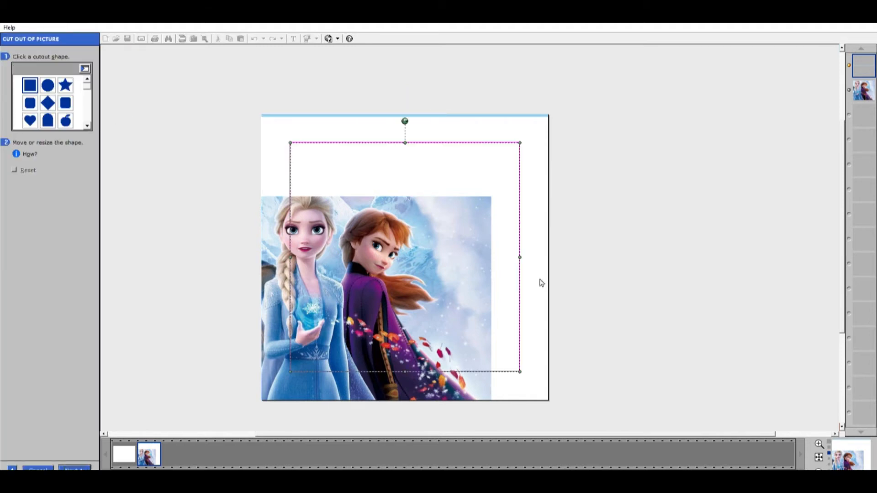
pyautogui.moveTo(429, 255); pyautogui.dragTo(586, 278)
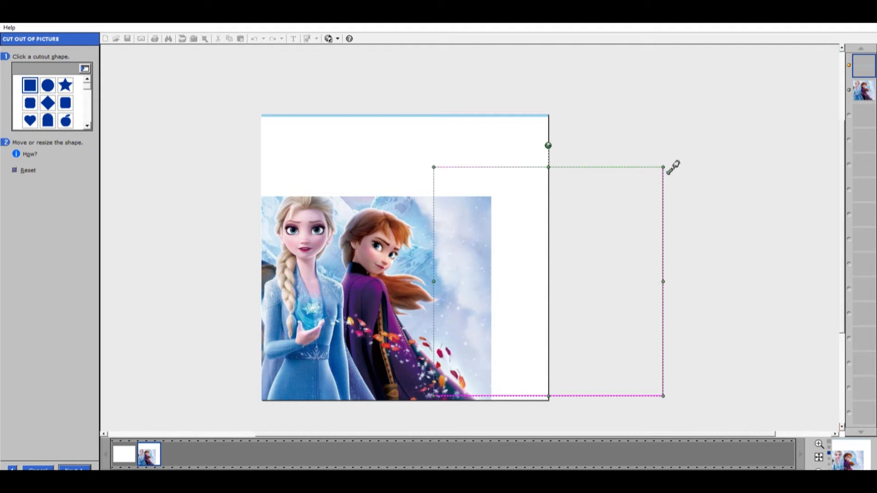
pyautogui.moveTo(663, 276); pyautogui.dragTo(519, 304)
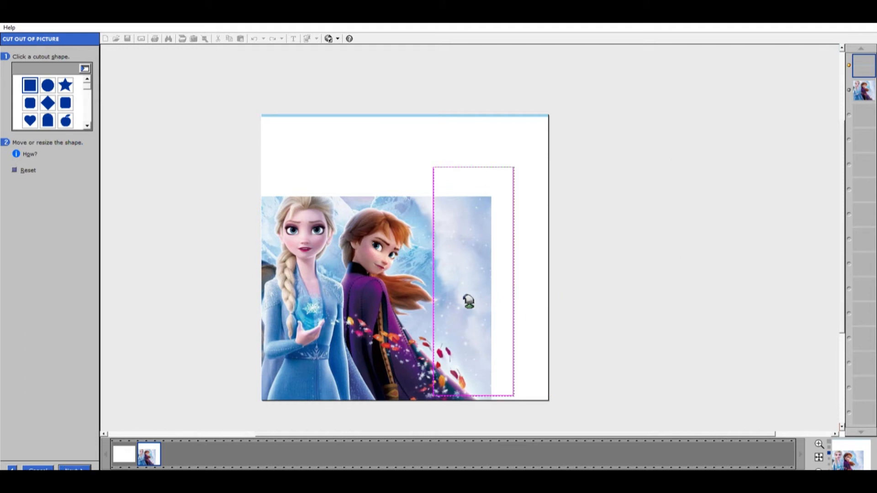
pyautogui.moveTo(466, 300); pyautogui.dragTo(509, 309)
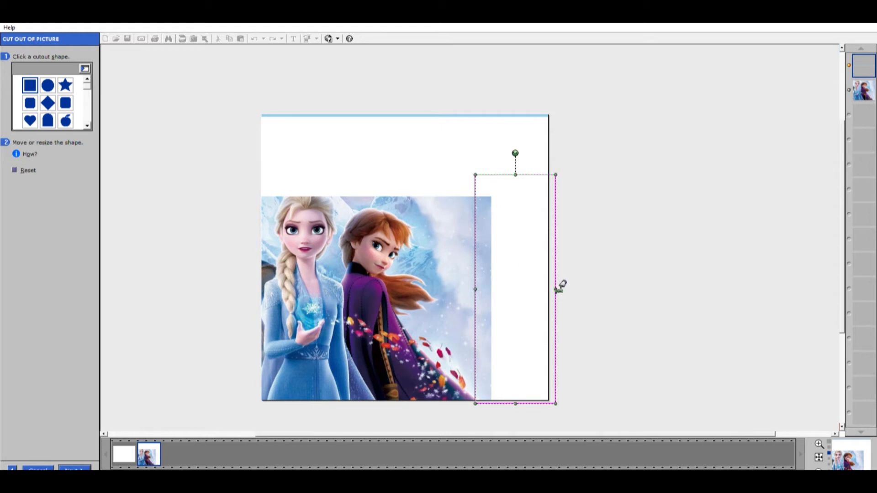
pyautogui.moveTo(557, 288); pyautogui.dragTo(494, 308)
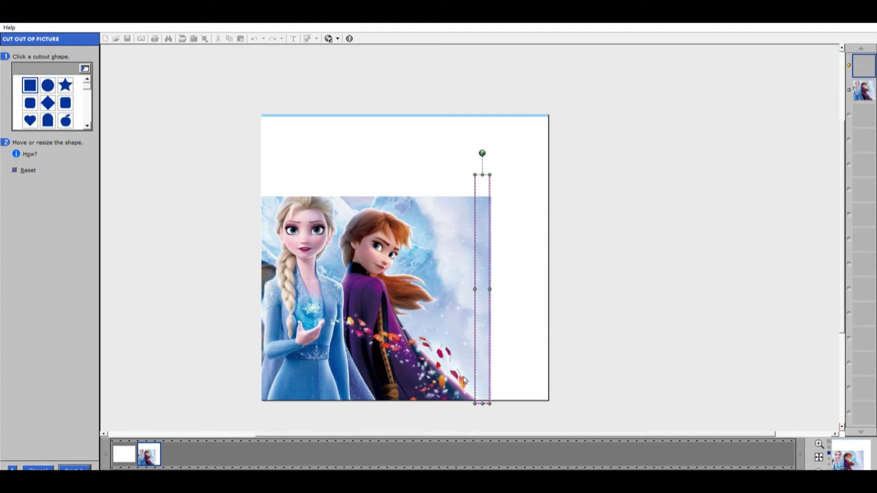
# Complete the strip cutout, keeping it on the current page instead of in its own picture.
pyautogui.click(74, 468)
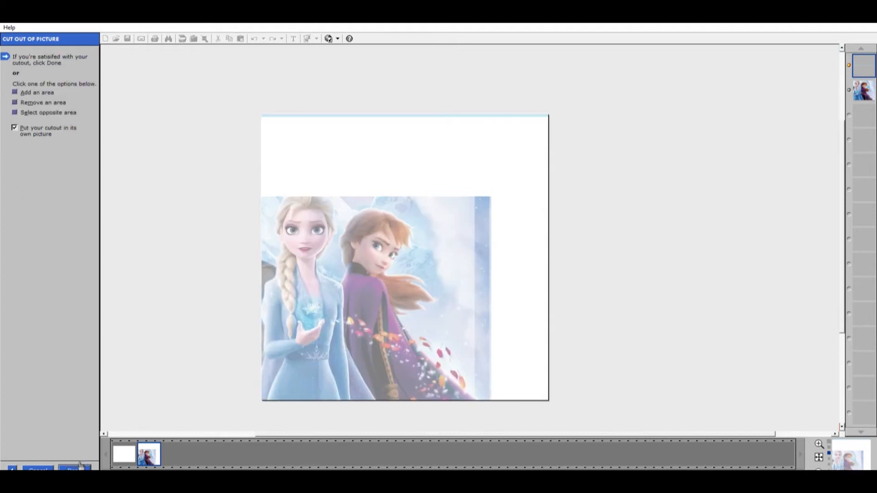
pyautogui.click(19, 123)
pyautogui.click(74, 467)
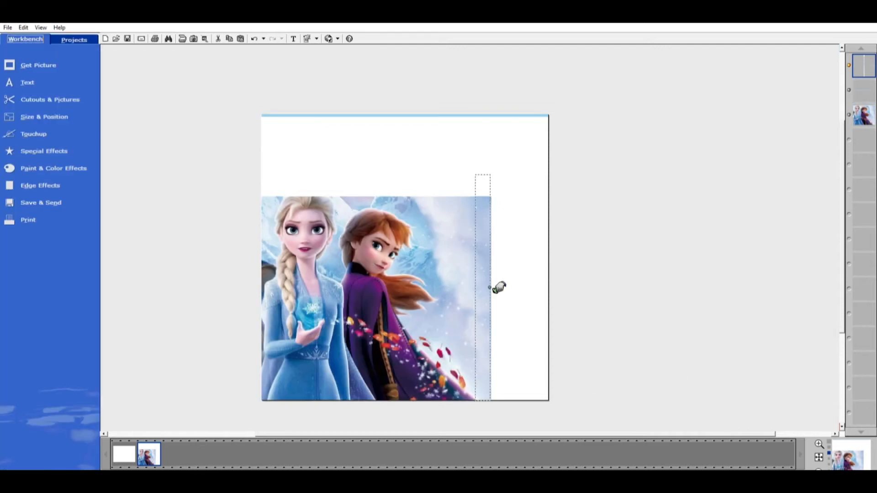
# Stretch the cutout strip to the page's right edge to fill the gap, then nudge it slightly right.
pyautogui.moveTo(498, 287); pyautogui.dragTo(554, 289)
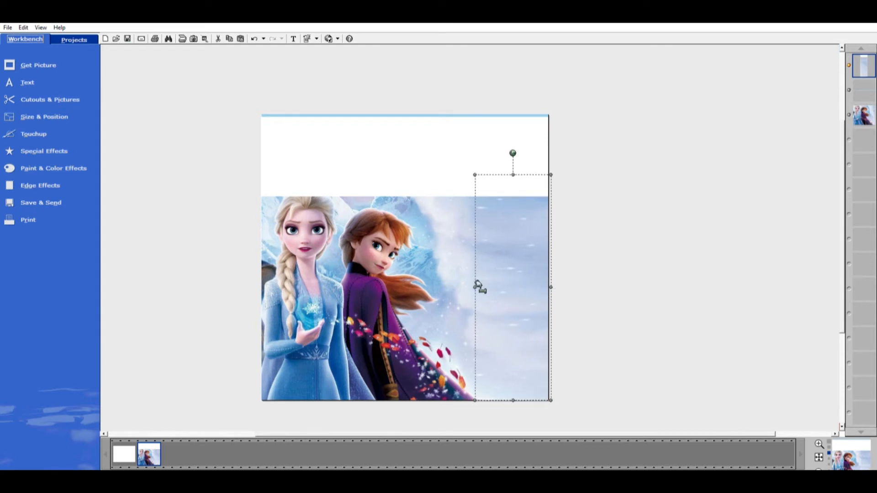
pyautogui.moveTo(476, 286); pyautogui.dragTo(479, 285)
pyautogui.moveTo(517, 177); pyautogui.dragTo(548, 172)
pyautogui.click(540, 182)
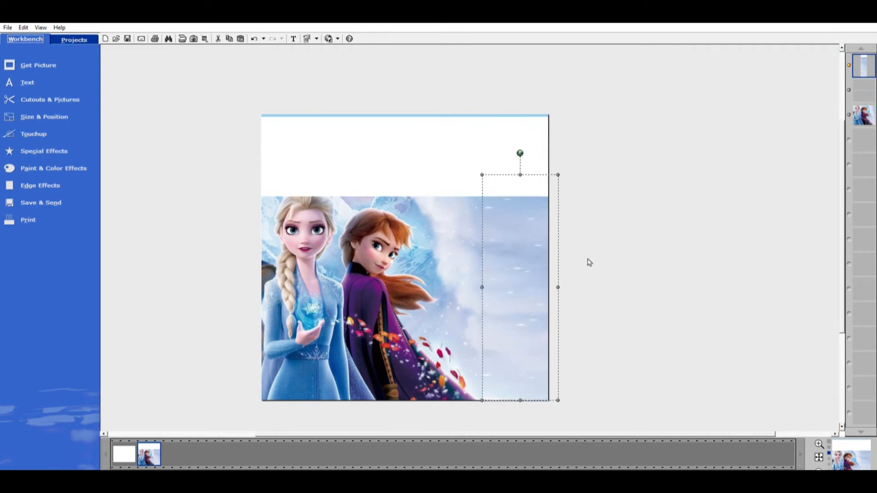
# Shift the stretched strip further right past the page edge and undo the last change.
pyautogui.click(568, 326)
pyautogui.moveTo(516, 311); pyautogui.dragTo(505, 279)
pyautogui.click(611, 307)
pyautogui.click(525, 283)
pyautogui.click(255, 36)
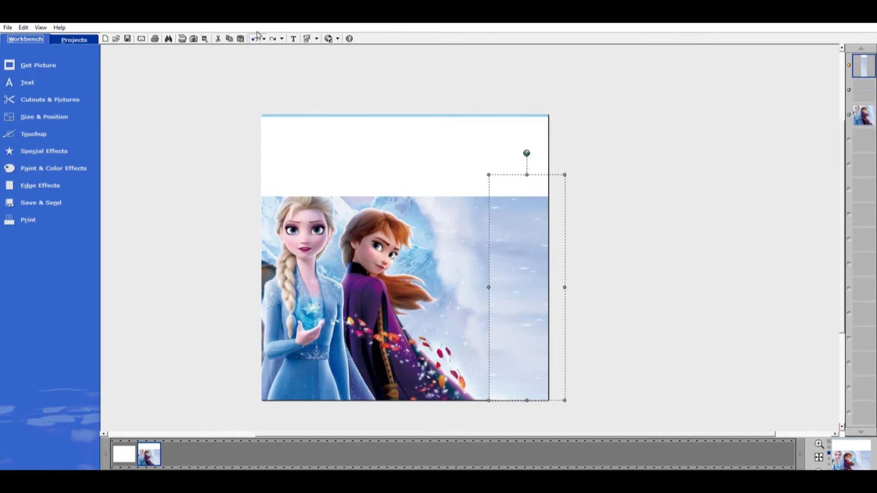
# Undo the recent shifts of the stretched strip along the picture's right edge and deselect it.
pyautogui.click(256, 36)
pyautogui.click(257, 36)
pyautogui.click(257, 36)
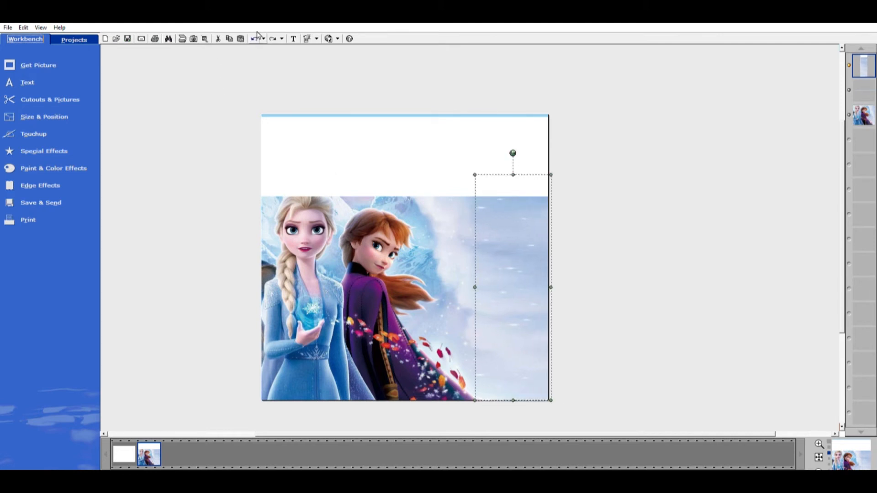
pyautogui.click(586, 299)
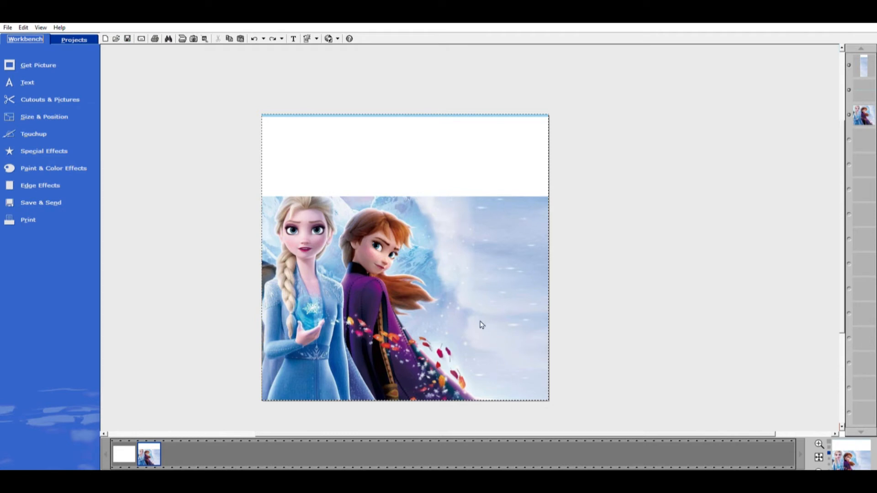
# Stretch the thin light-blue bar at the page top down to the characters' picture, covering the blank white area.
pyautogui.click(406, 115)
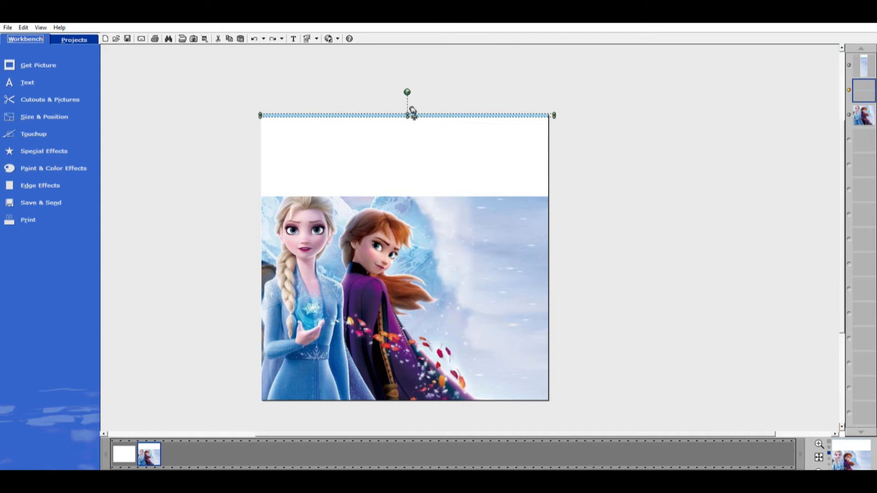
pyautogui.moveTo(410, 115); pyautogui.dragTo(411, 199)
pyautogui.click(679, 290)
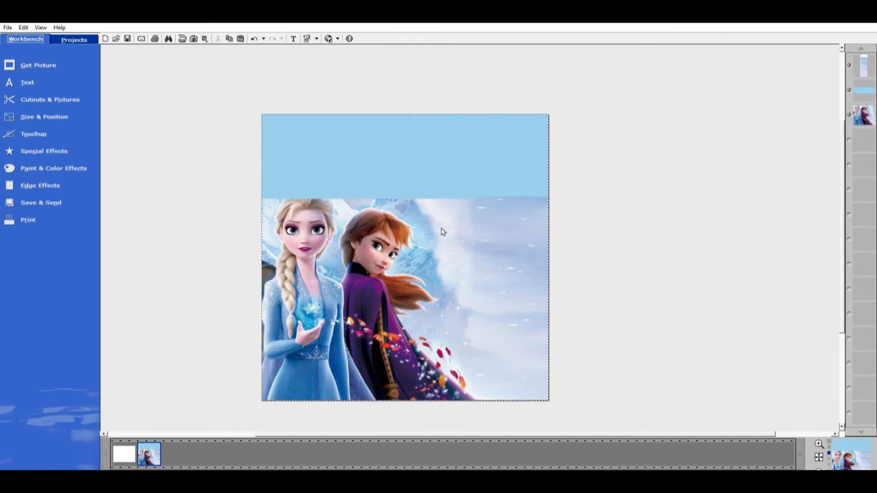
# Open picture 109, the baby in a white bonnet, from the Pictures folder.
pyautogui.click(40, 59)
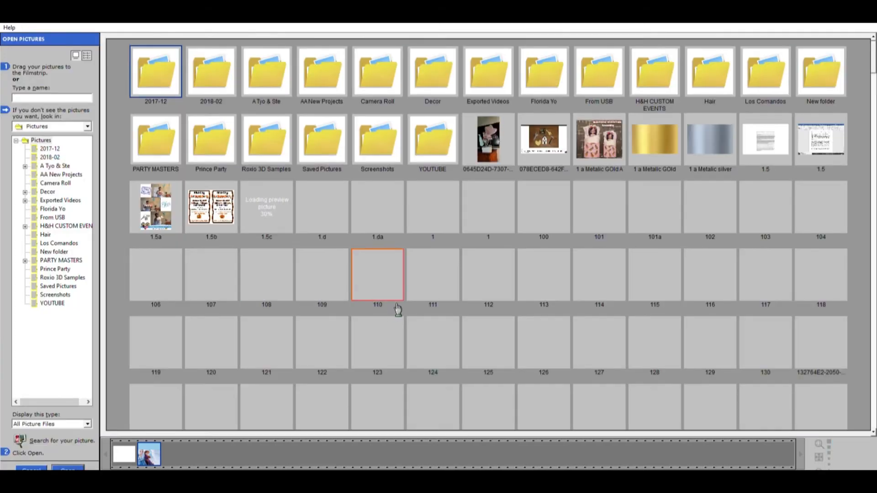
pyautogui.scroll(-1, 470, 294)
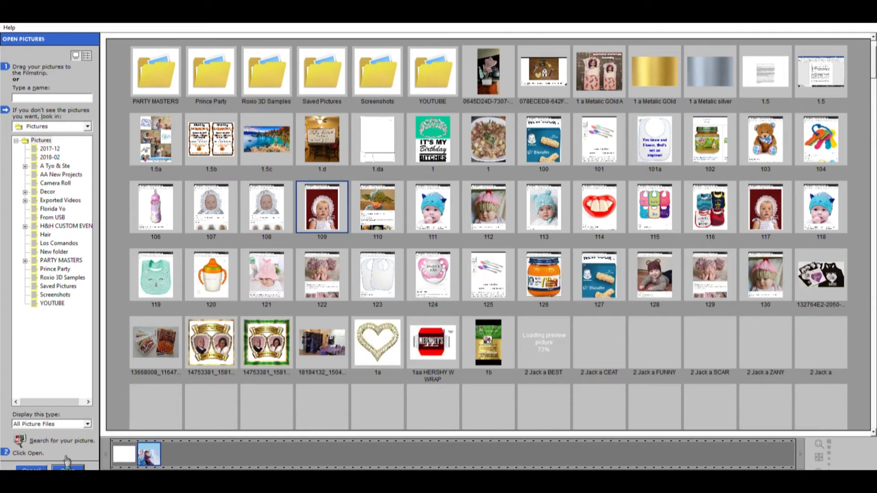
pyautogui.click(68, 469)
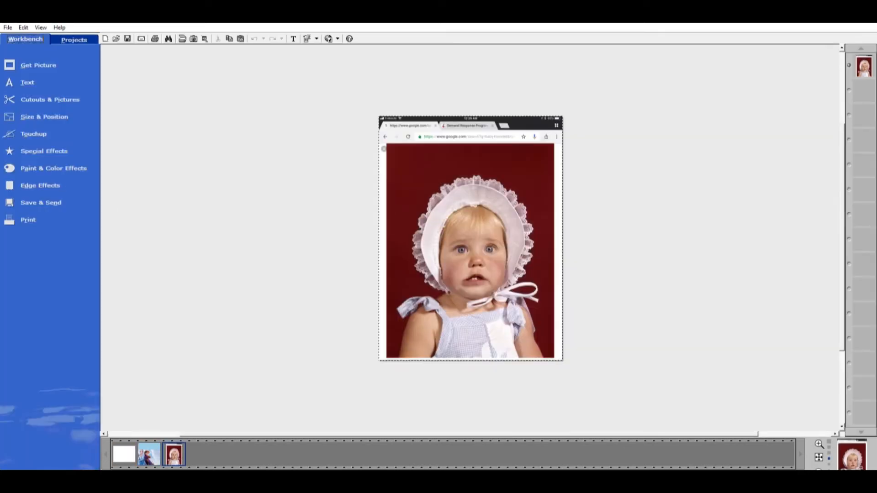
# Start a cookie-cutter cutout of the baby picture with the circle shape and enlarge it into an oval around the baby.
pyautogui.click(46, 99)
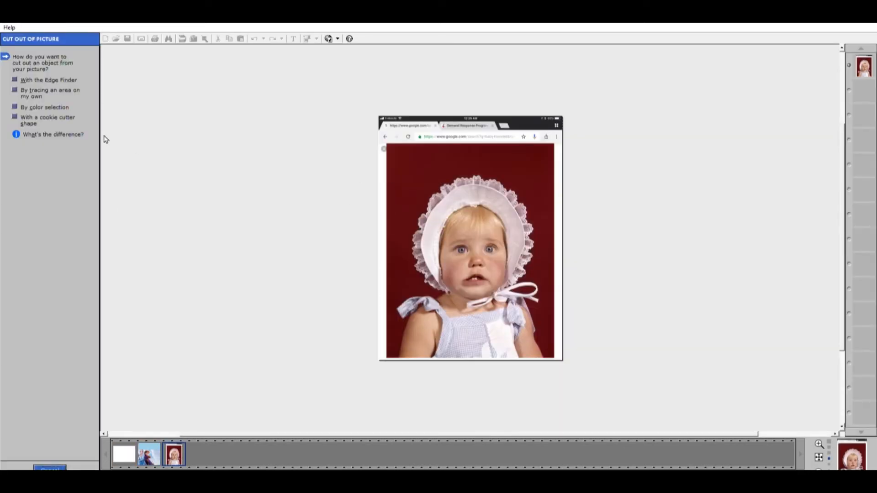
pyautogui.click(17, 117)
pyautogui.moveTo(508, 309); pyautogui.dragTo(476, 340)
pyautogui.click(50, 85)
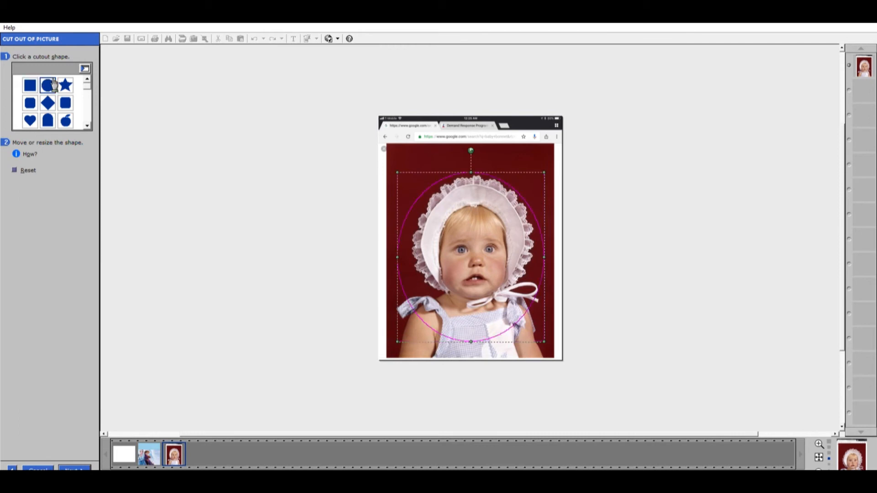
pyautogui.click(30, 120)
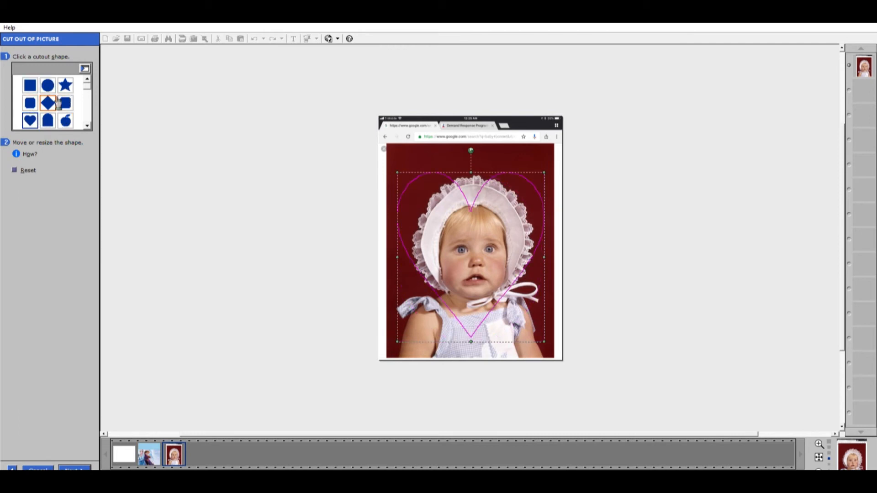
pyautogui.click(47, 86)
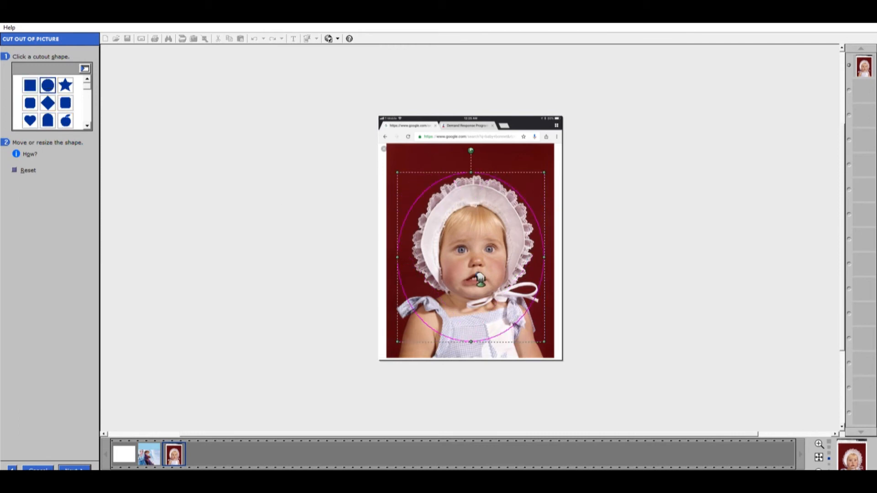
pyautogui.moveTo(544, 173); pyautogui.dragTo(551, 164)
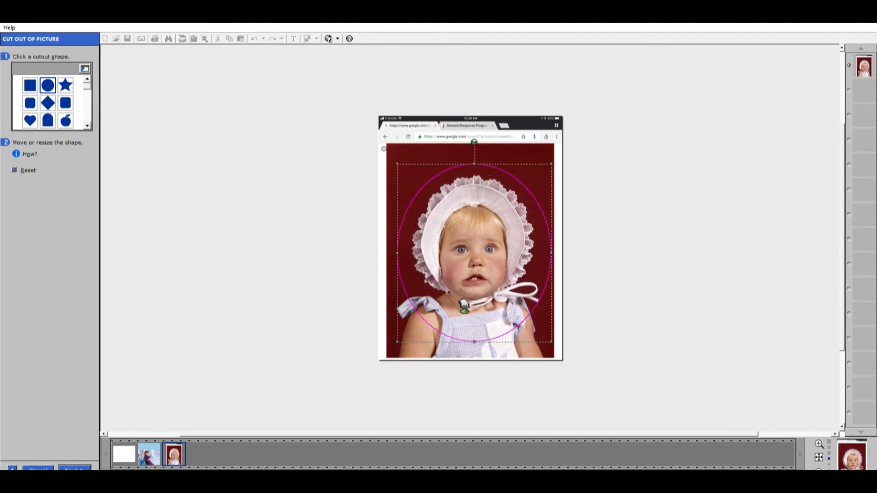
pyautogui.moveTo(403, 341); pyautogui.dragTo(399, 347)
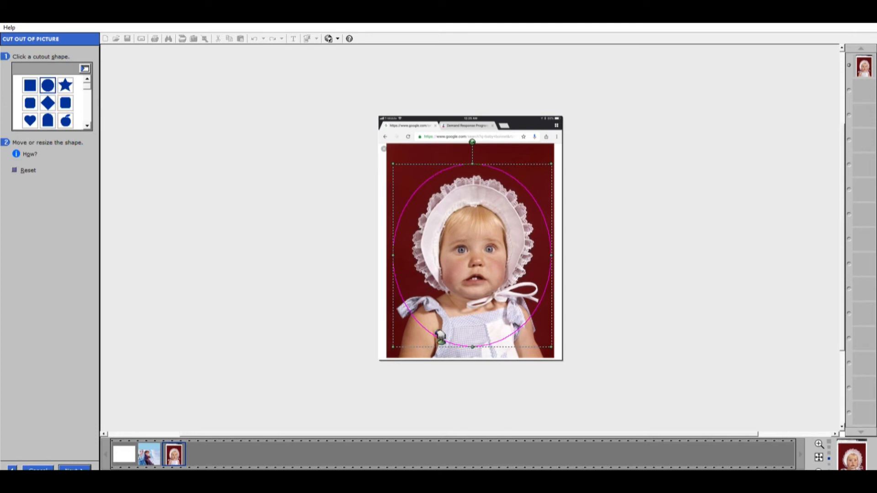
pyautogui.moveTo(475, 346); pyautogui.dragTo(473, 355)
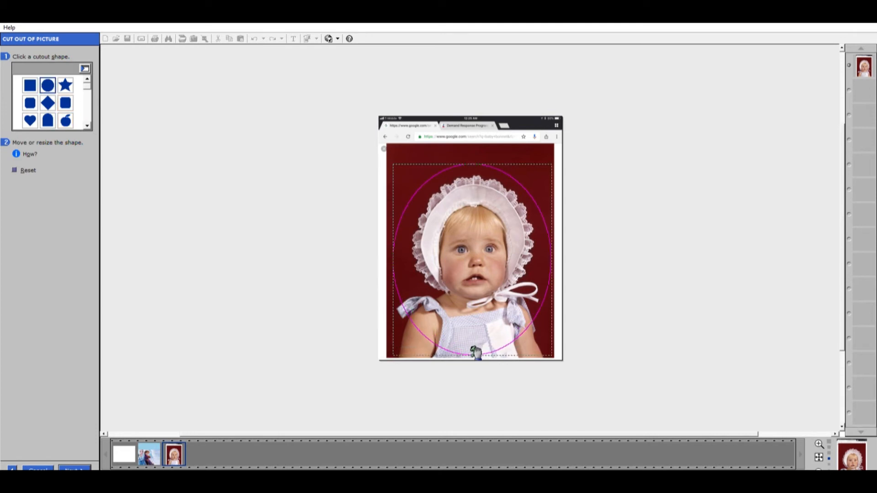
# Complete the oval cutout on the current page and delete the original full picture behind it.
pyautogui.click(73, 468)
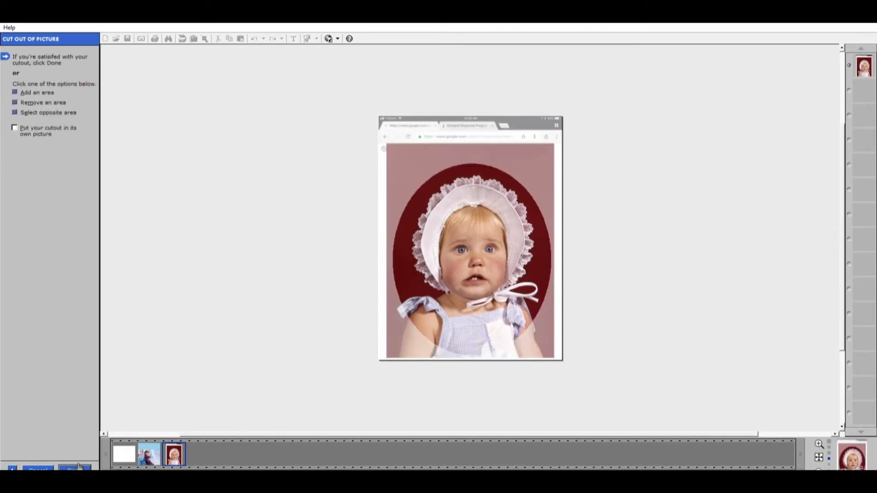
pyautogui.click(78, 467)
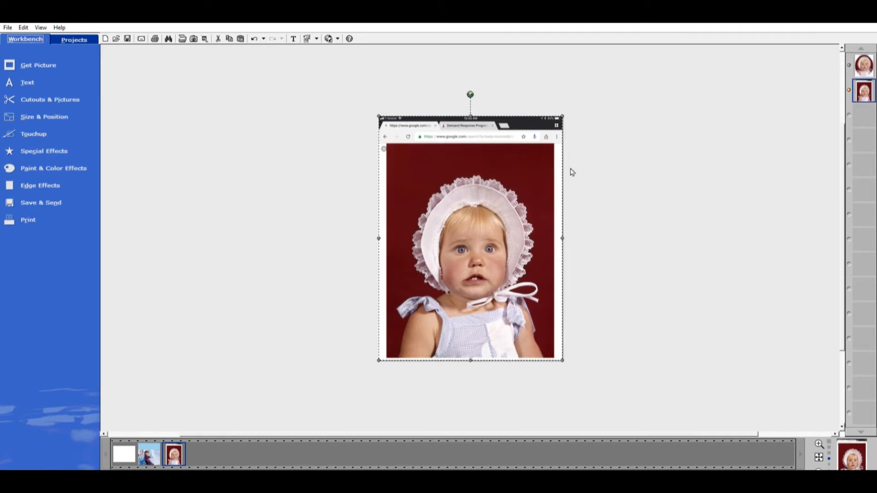
pyautogui.press('Delete')
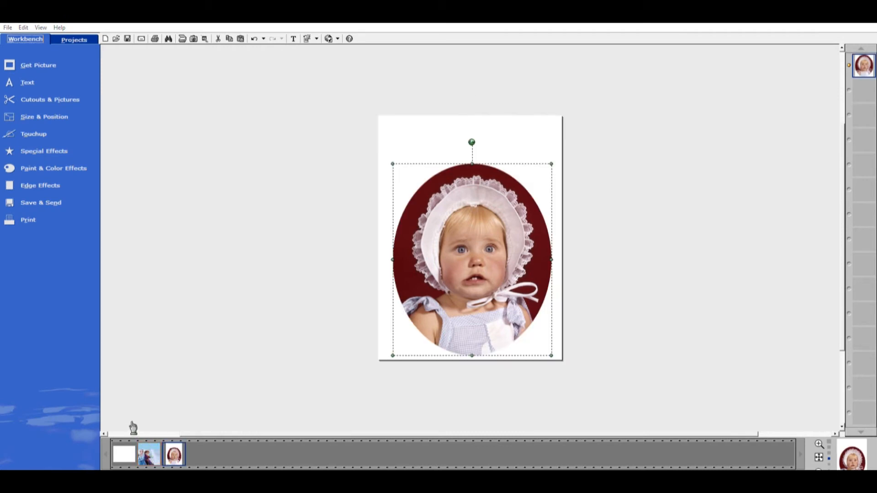
# Start a color-selection cutout on the oval baby picture with color range 1 and select the connected dark red background.
pyautogui.click(148, 453)
pyautogui.click(44, 97)
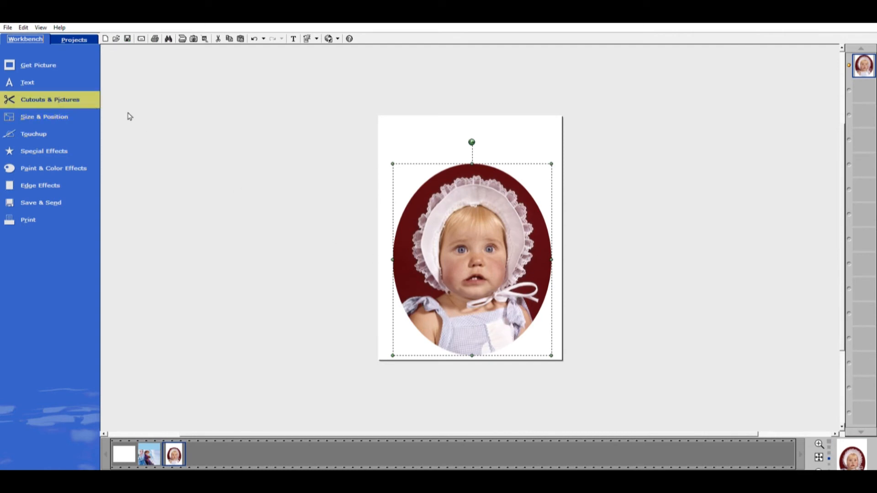
pyautogui.click(27, 107)
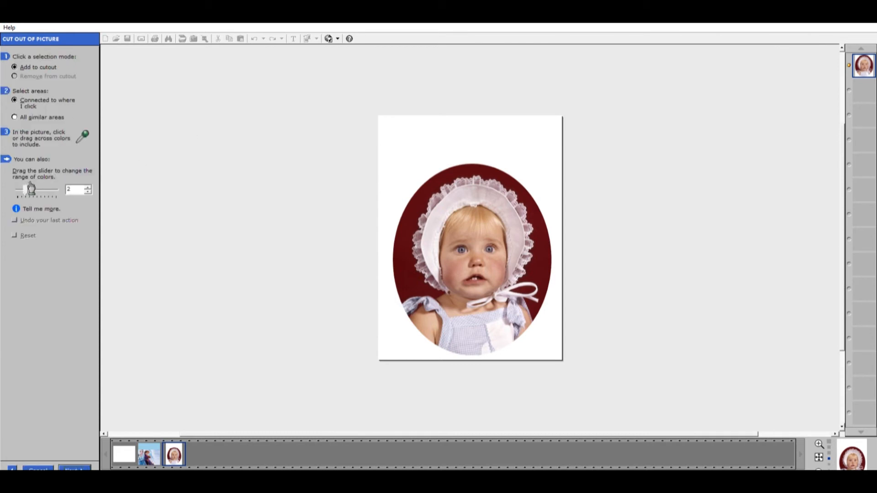
pyautogui.moveTo(25, 189); pyautogui.dragTo(23, 187)
pyautogui.click(406, 255)
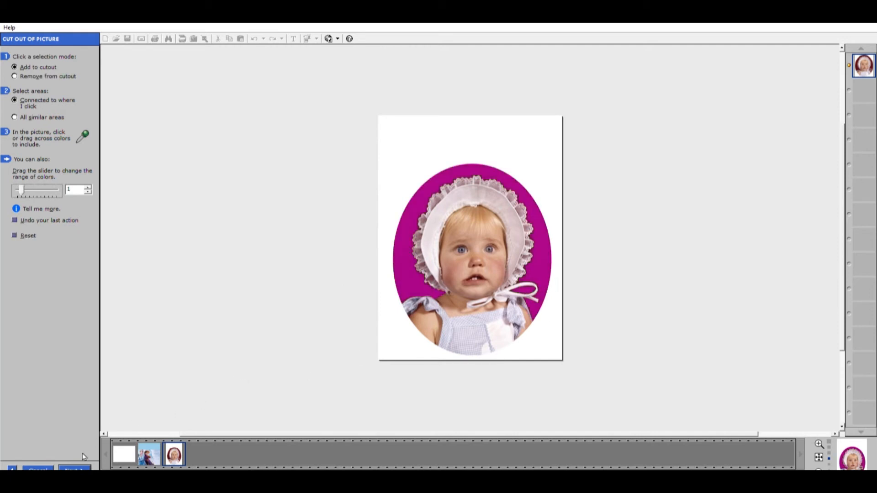
# Cut out the opposite area so only the baby is kept, and delete the version with the red background.
pyautogui.click(77, 466)
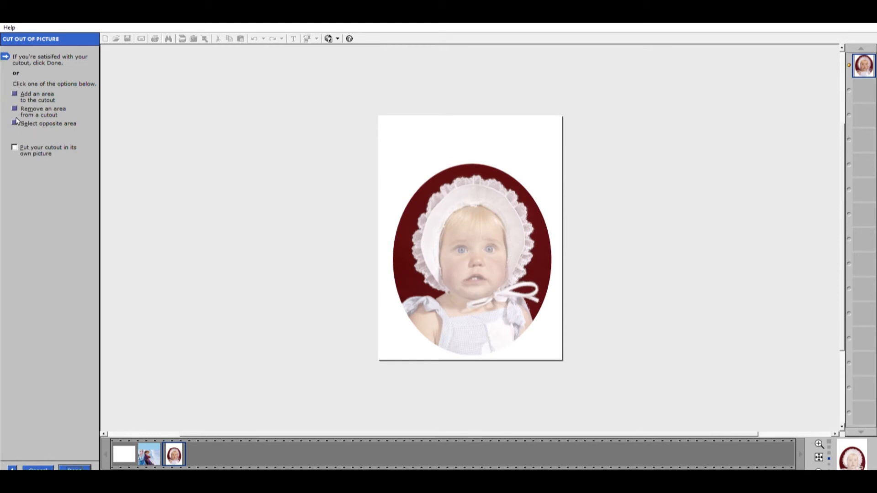
pyautogui.click(19, 120)
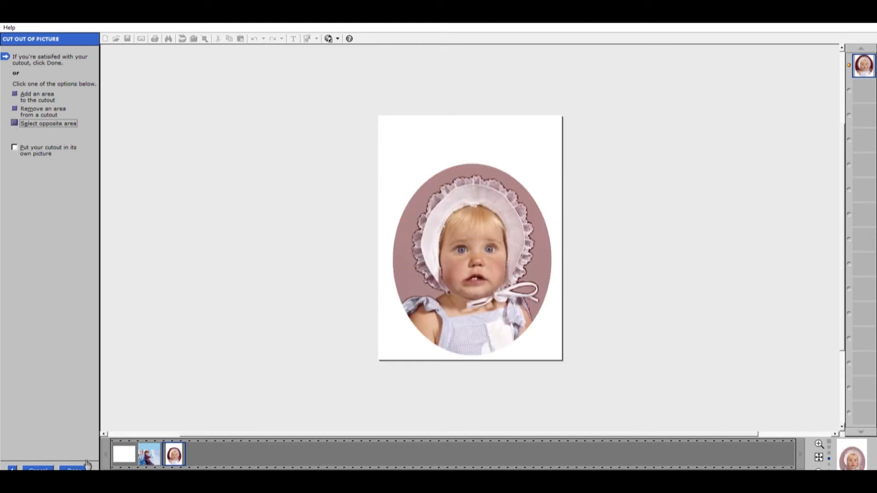
pyautogui.click(75, 468)
pyautogui.click(863, 89)
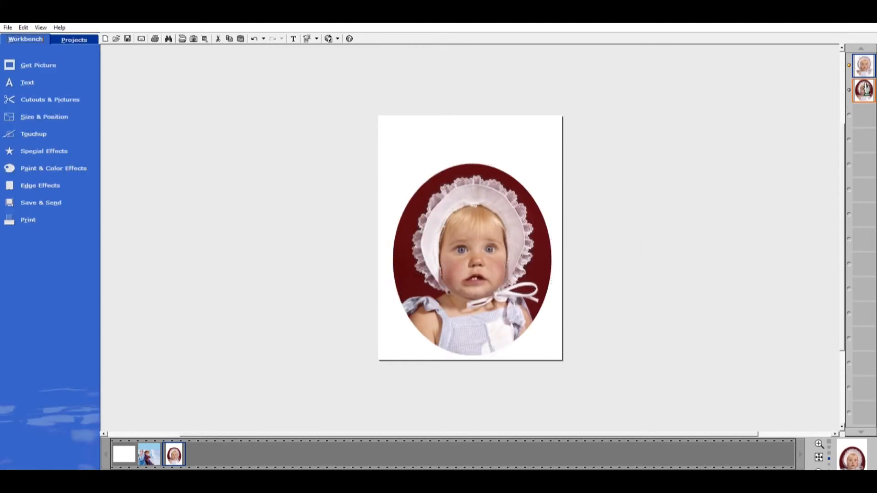
pyautogui.press('Delete')
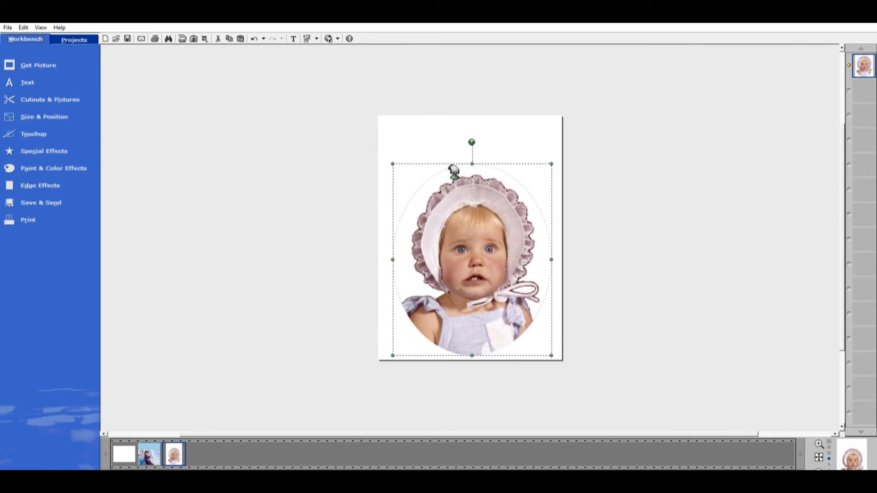
# Start a circle cookie-cutter cutout on the baby and fit its oval just inside the faint leftover outline.
pyautogui.click(50, 98)
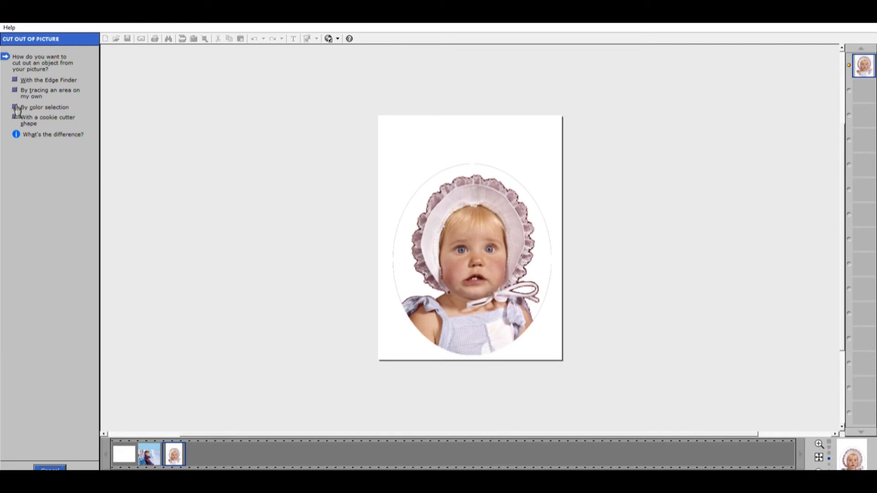
pyautogui.click(18, 118)
pyautogui.moveTo(456, 270)
pyautogui.mouseDown()
pyautogui.moveTo(463, 283)
pyautogui.moveTo(464, 274)
pyautogui.mouseUp()
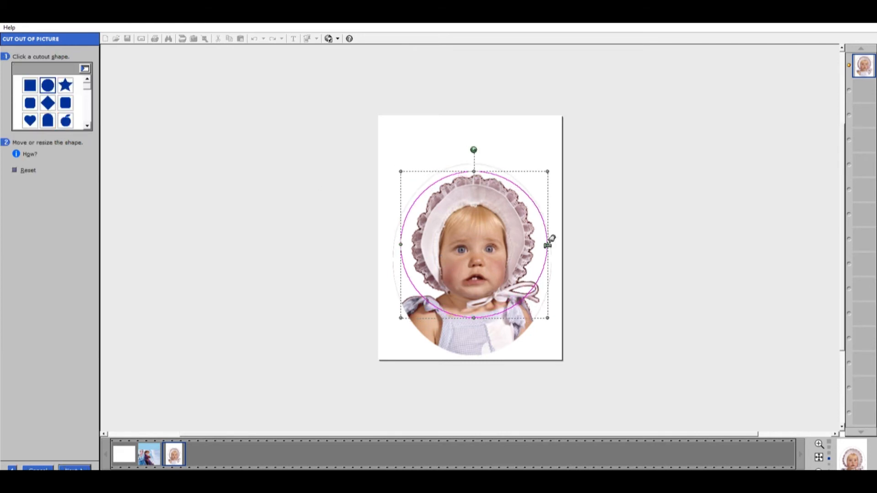
pyautogui.moveTo(553, 241); pyautogui.dragTo(544, 242)
pyautogui.moveTo(475, 318); pyautogui.dragTo(475, 353)
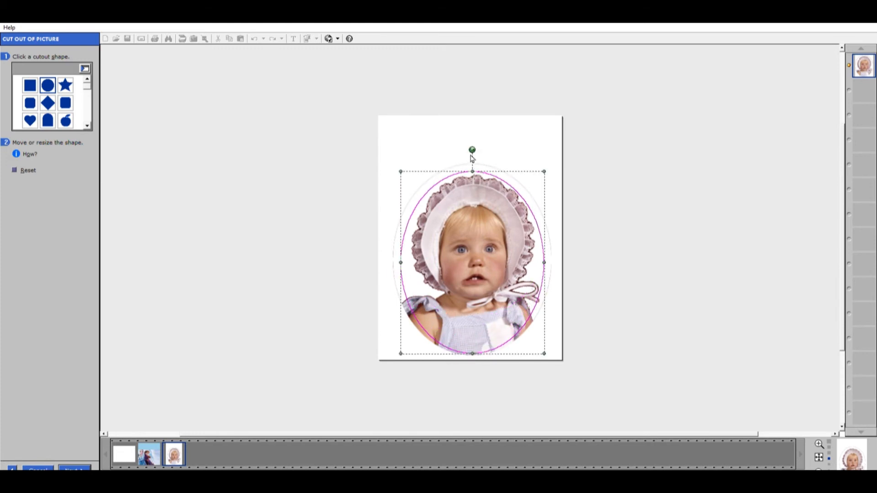
pyautogui.moveTo(473, 171); pyautogui.dragTo(478, 167)
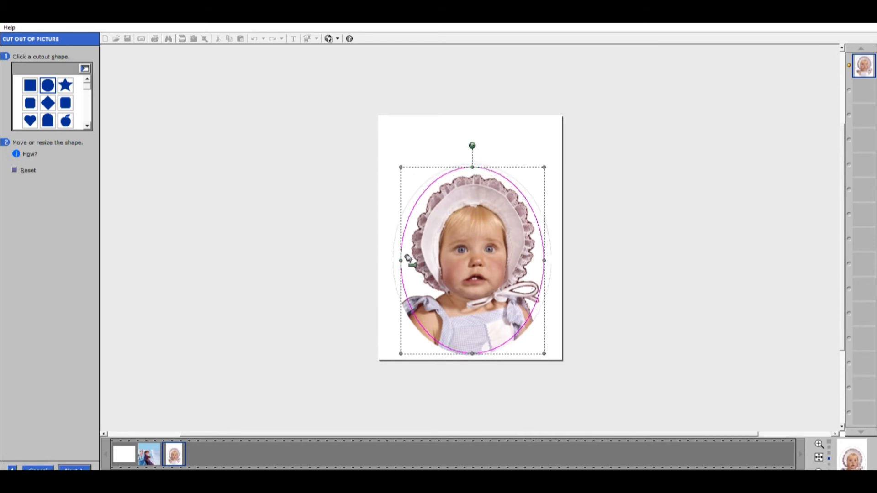
pyautogui.moveTo(403, 260); pyautogui.dragTo(404, 260)
pyautogui.moveTo(552, 261); pyautogui.dragTo(552, 261)
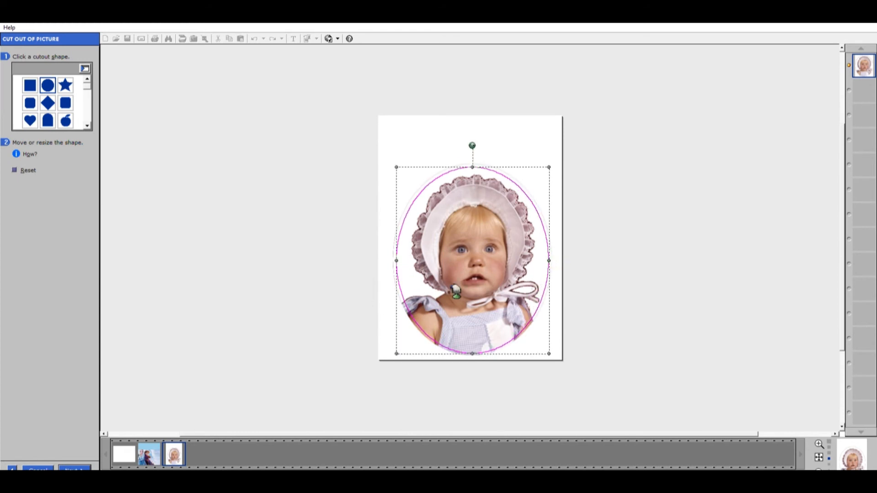
# Complete the tighter oval cutout on the current page and delete the older version with the faint outline.
pyautogui.click(75, 465)
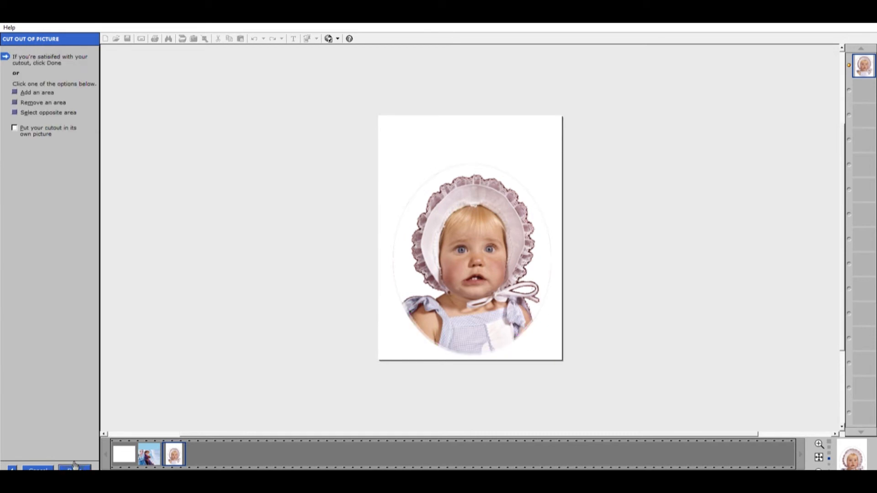
pyautogui.click(75, 465)
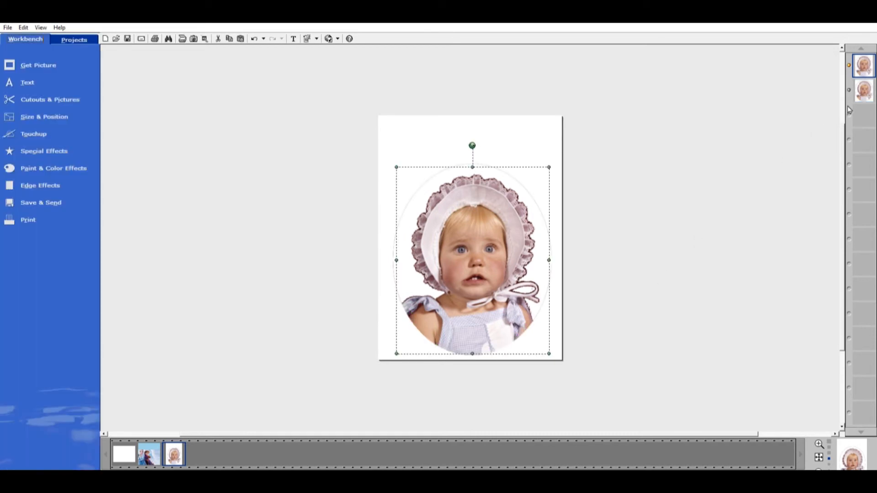
pyautogui.press('Delete')
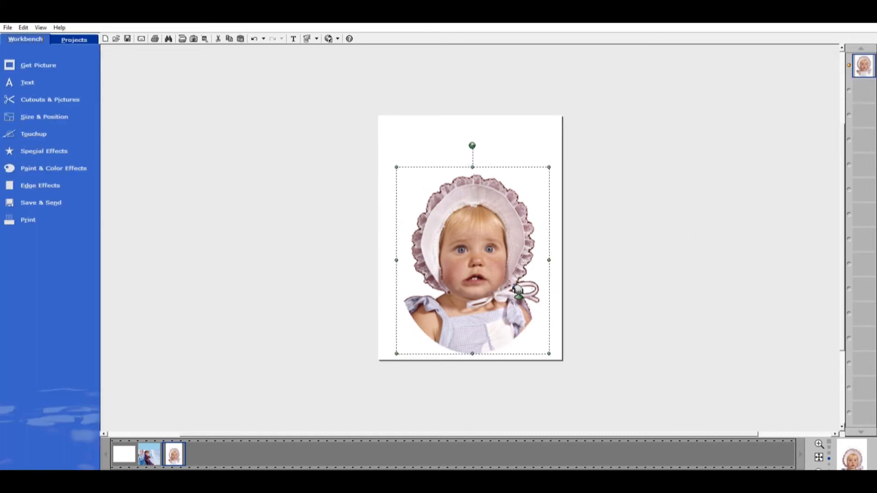
# Add the baby cutout to the Frozen page and position it over the pale area beside the characters.
pyautogui.click(146, 445)
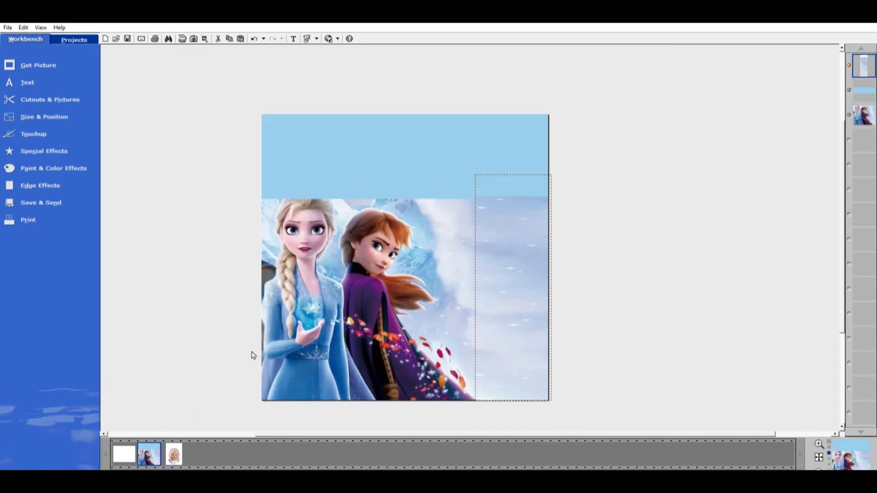
pyautogui.click(477, 267)
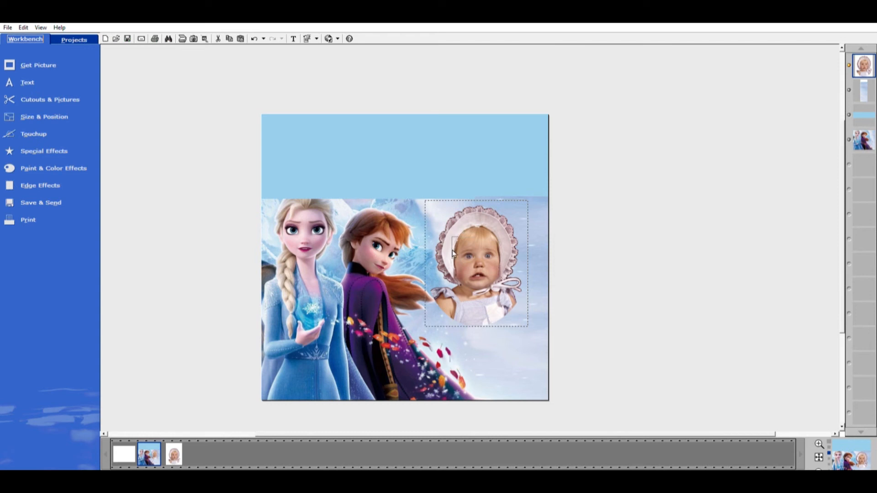
pyautogui.click(70, 161)
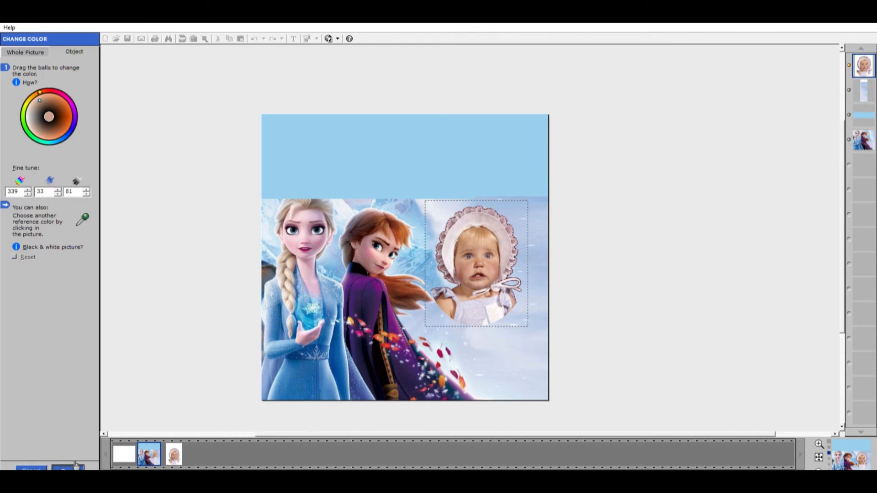
pyautogui.click(75, 465)
pyautogui.moveTo(475, 262)
pyautogui.mouseDown()
pyautogui.moveTo(490, 262)
pyautogui.moveTo(478, 261)
pyautogui.moveTo(486, 270)
pyautogui.mouseUp()
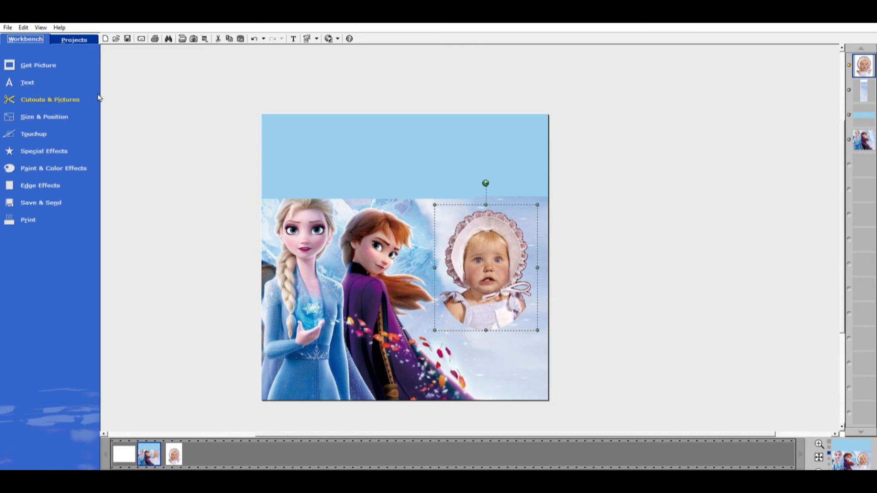
# Give the baby cutout a Soft shadow and adjust its size and offset so it sits close behind the figure.
pyautogui.click(182, 180)
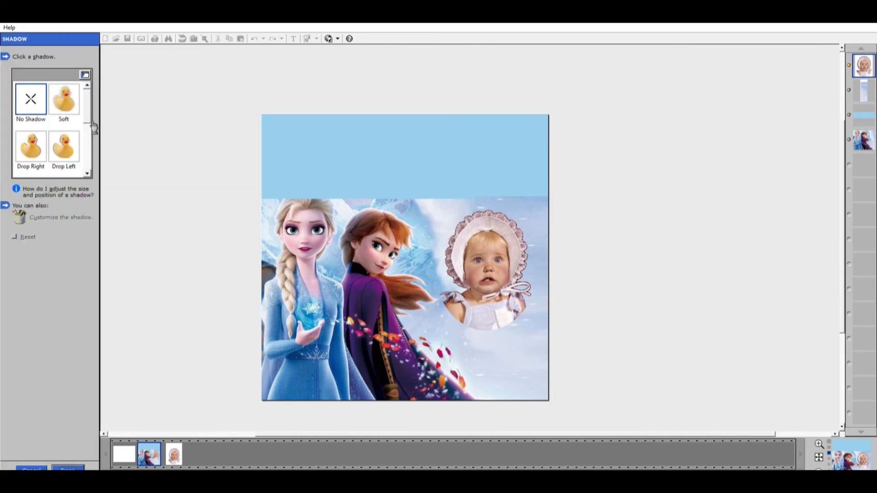
pyautogui.click(68, 96)
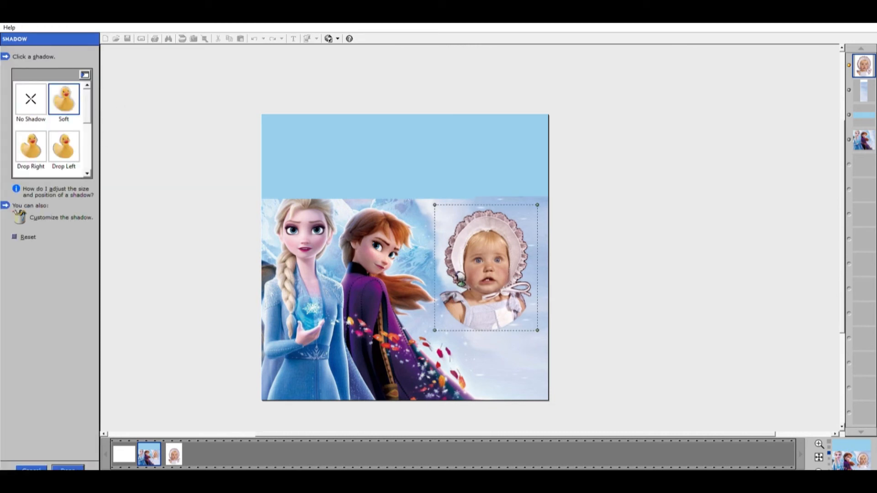
pyautogui.moveTo(435, 203); pyautogui.dragTo(432, 201)
pyautogui.moveTo(504, 250); pyautogui.dragTo(503, 248)
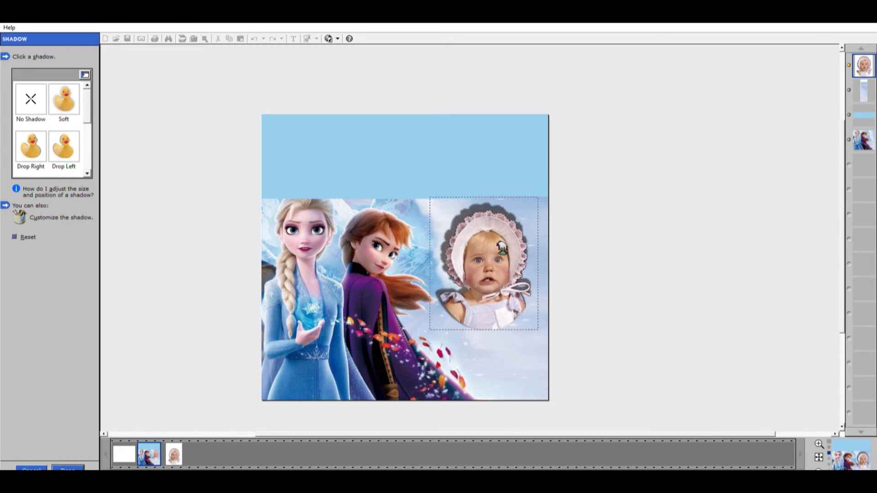
pyautogui.moveTo(542, 197); pyautogui.dragTo(534, 204)
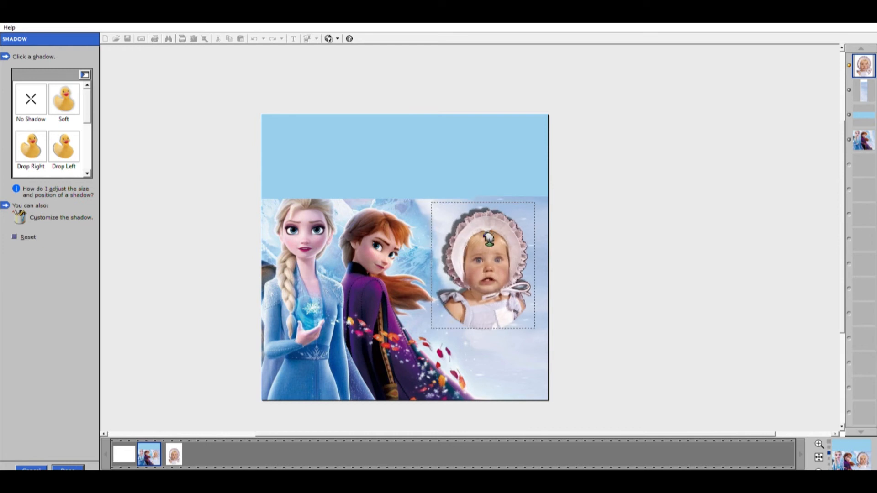
pyautogui.moveTo(489, 237); pyautogui.dragTo(490, 238)
pyautogui.click(69, 466)
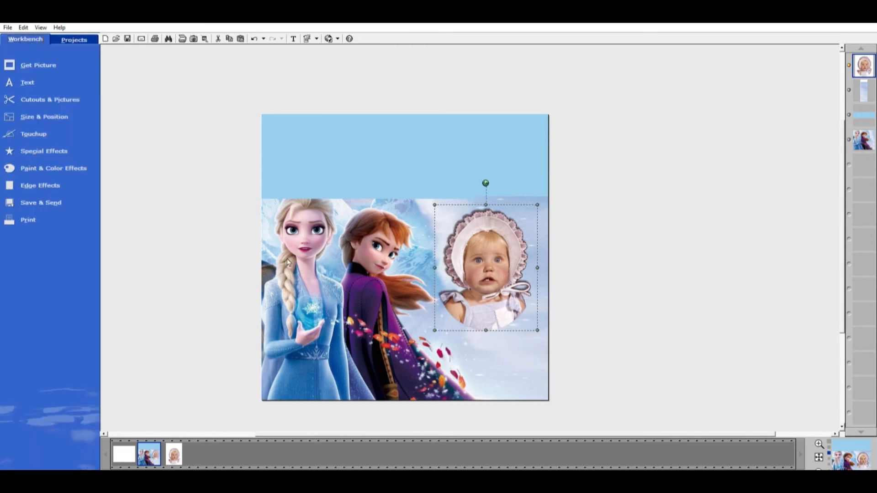
# Add a new text object to the Frozen page and move it up into the plain blue band.
pyautogui.click(64, 99)
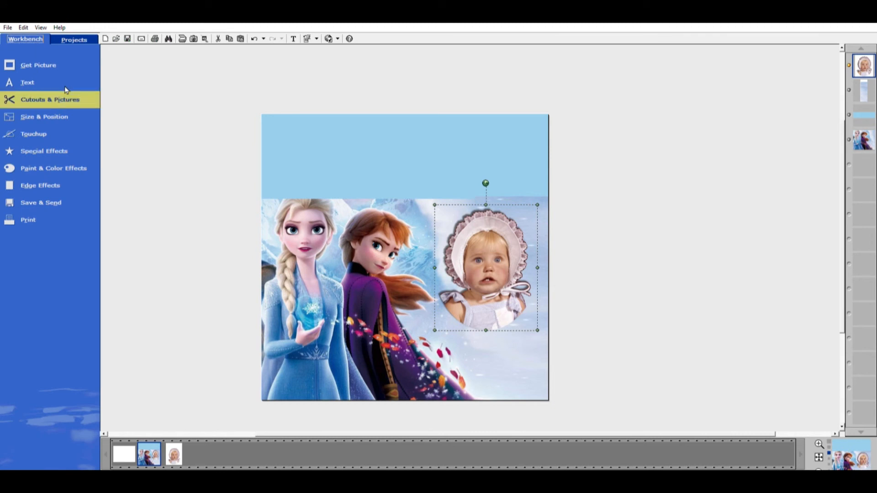
pyautogui.click(640, 280)
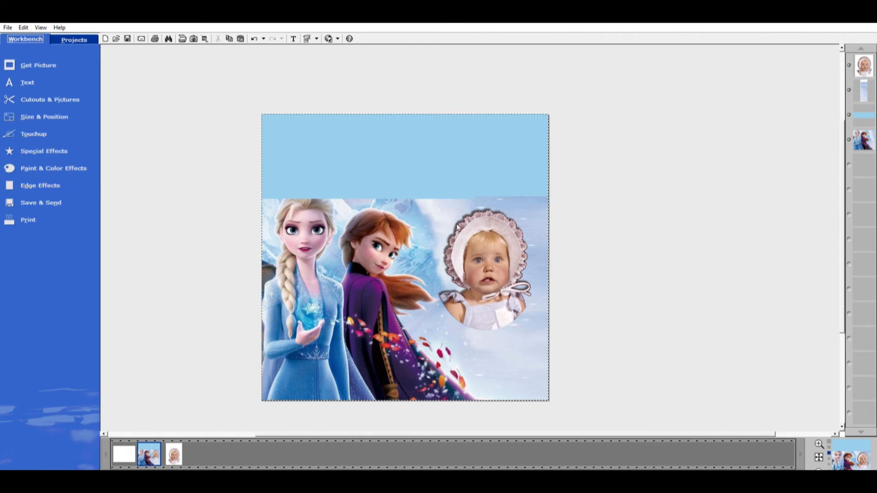
pyautogui.click(24, 74)
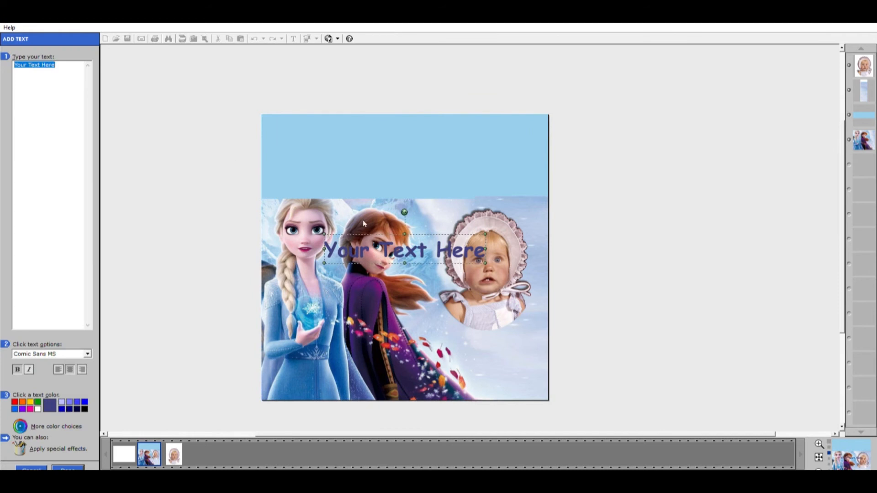
pyautogui.moveTo(401, 235); pyautogui.dragTo(385, 135)
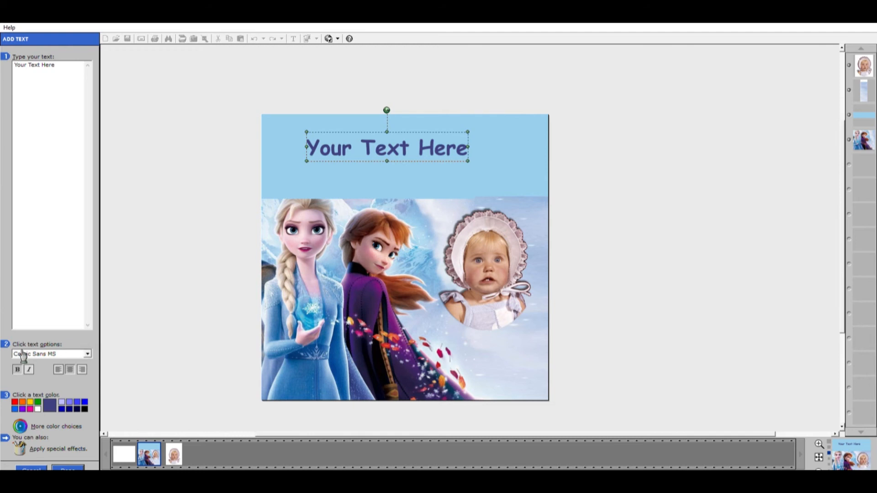
# Try the Convection fonts on the heading text and settle on Copperplate Gothic Bold.
pyautogui.click(30, 397)
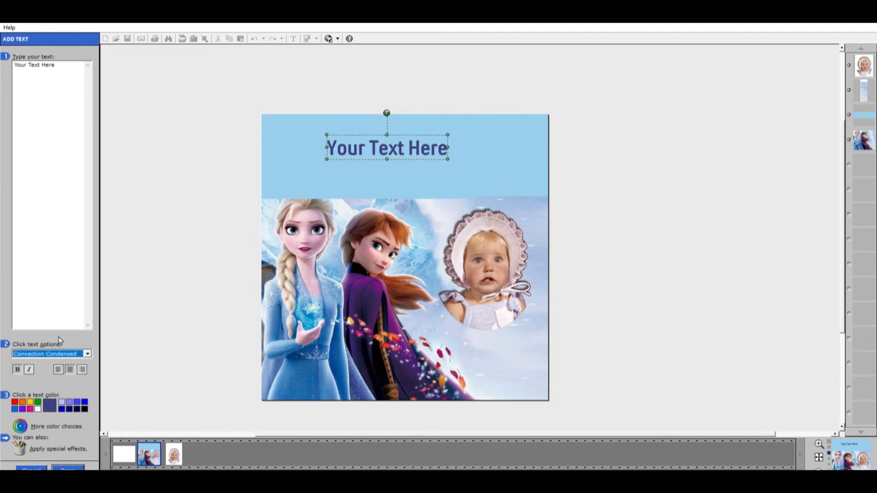
pyautogui.click(87, 352)
pyautogui.click(46, 365)
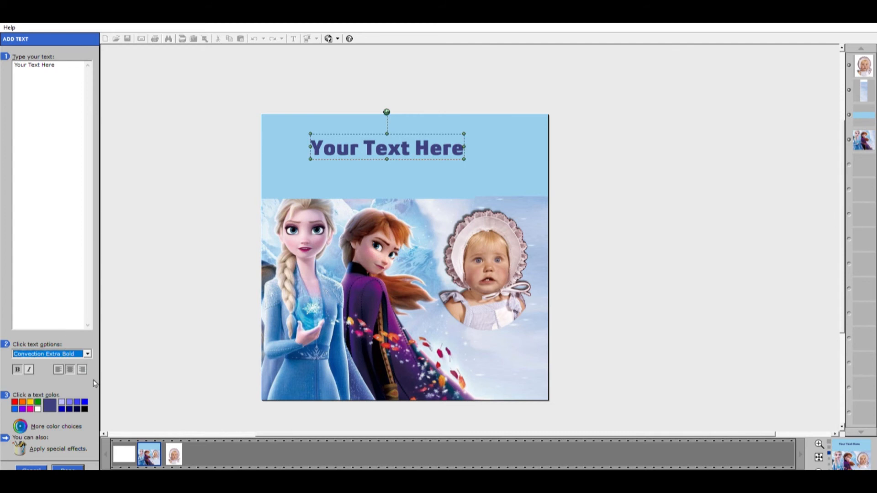
pyautogui.click(89, 352)
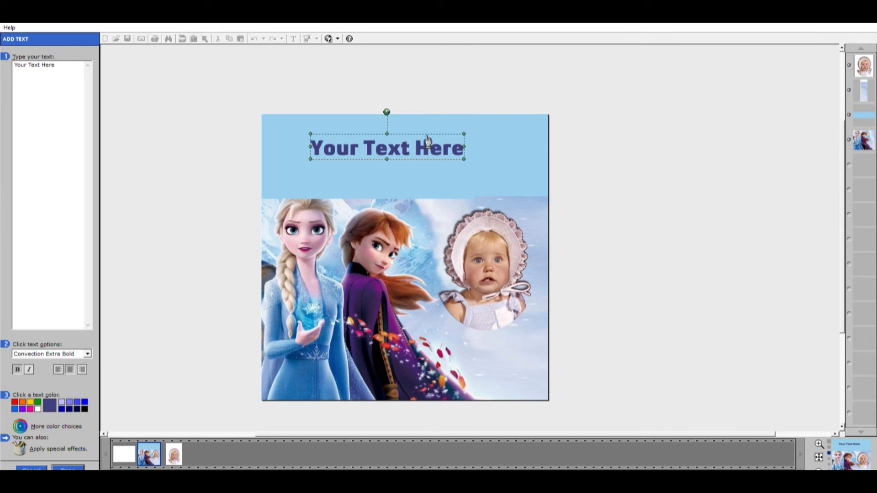
pyautogui.click(44, 377)
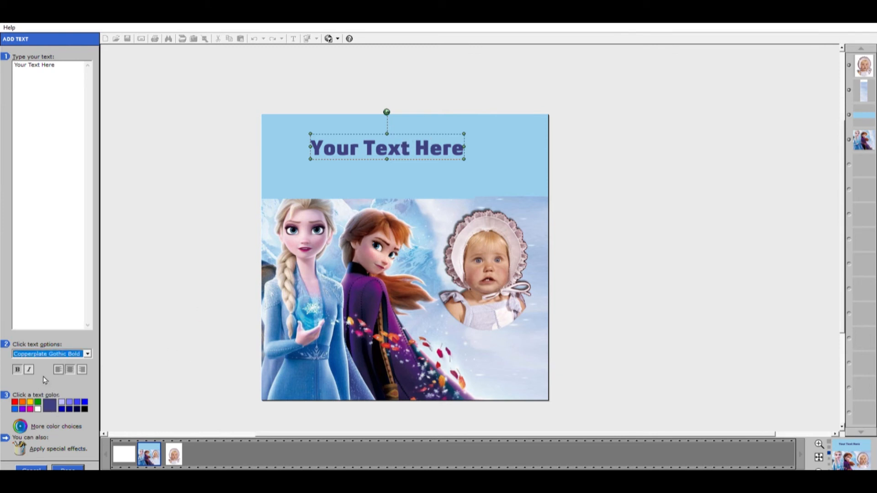
pyautogui.click(88, 354)
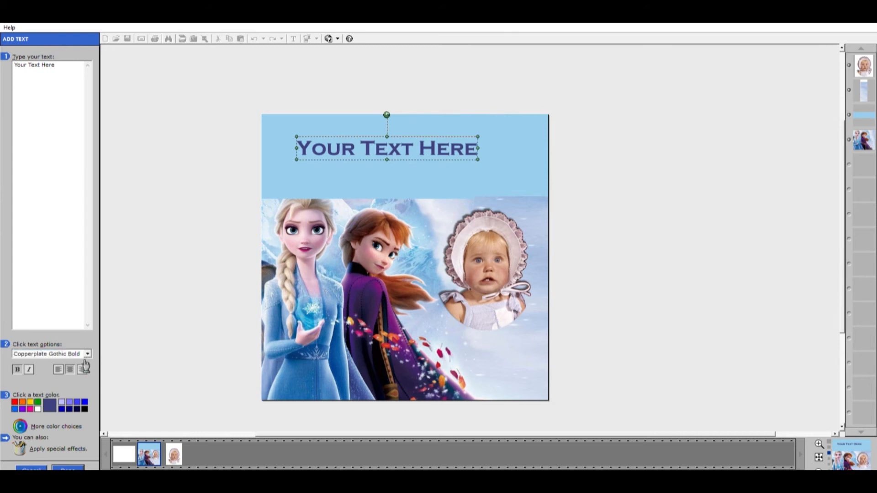
pyautogui.click(87, 355)
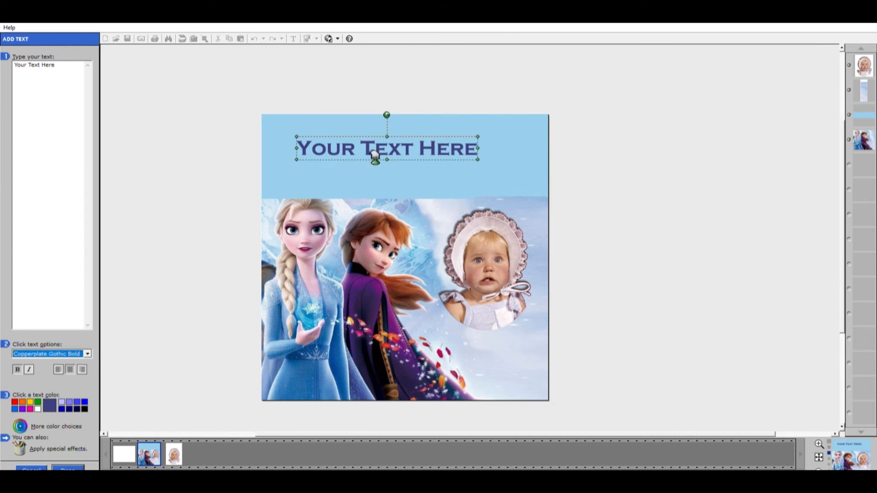
# Replace the placeholder text with HAPPY BIRTHDAY followed by the child's first name.
pyautogui.tripleClick(77, 65)
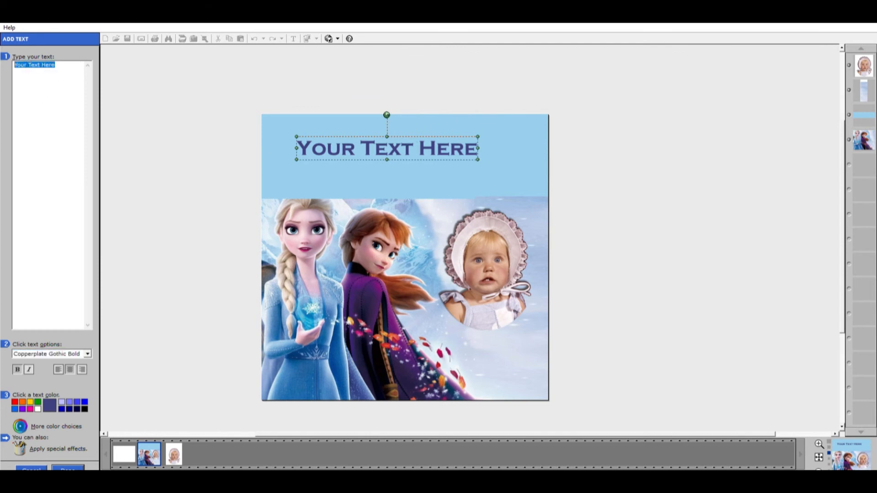
pyautogui.write('HAPPY')
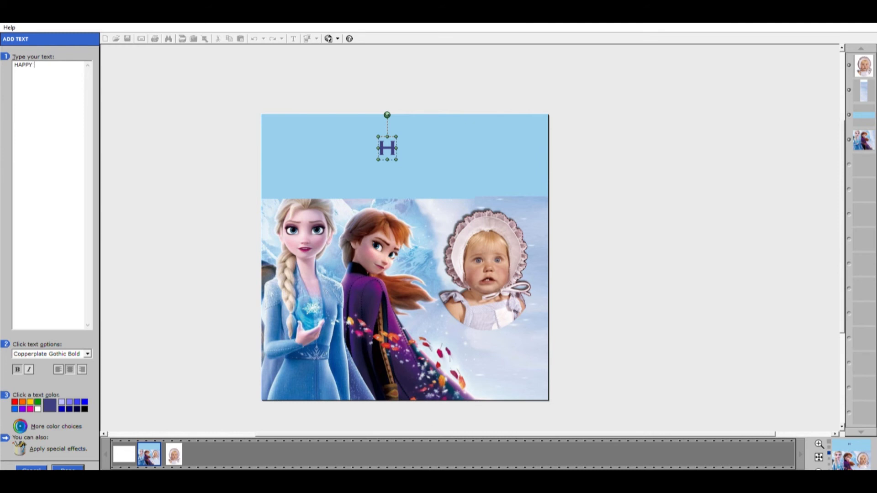
pyautogui.write(' BIRT')
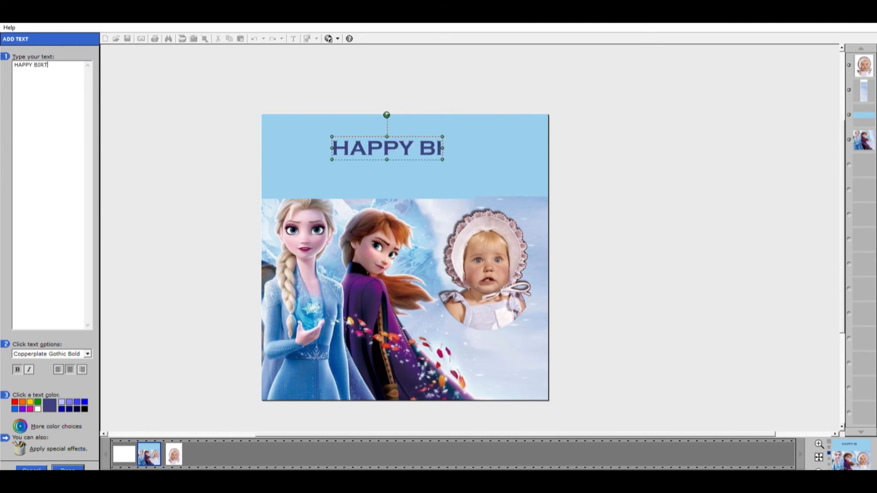
pyautogui.write('HDAY ')
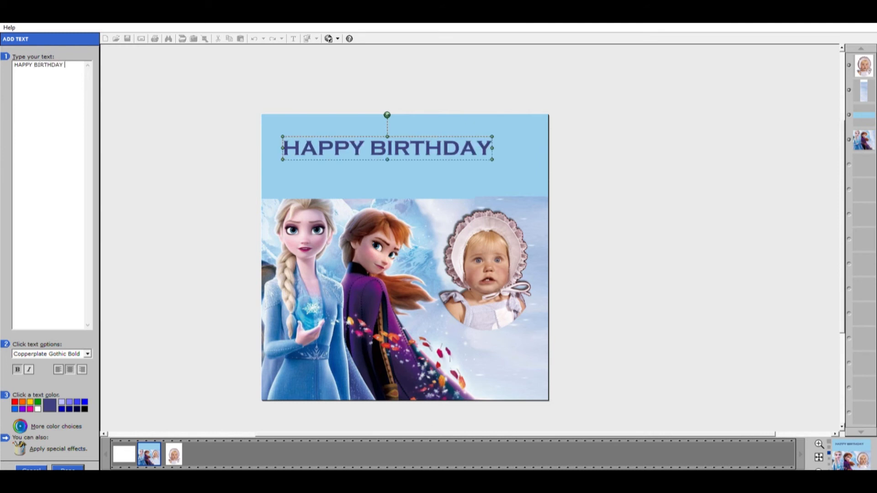
pyautogui.write('MADD')
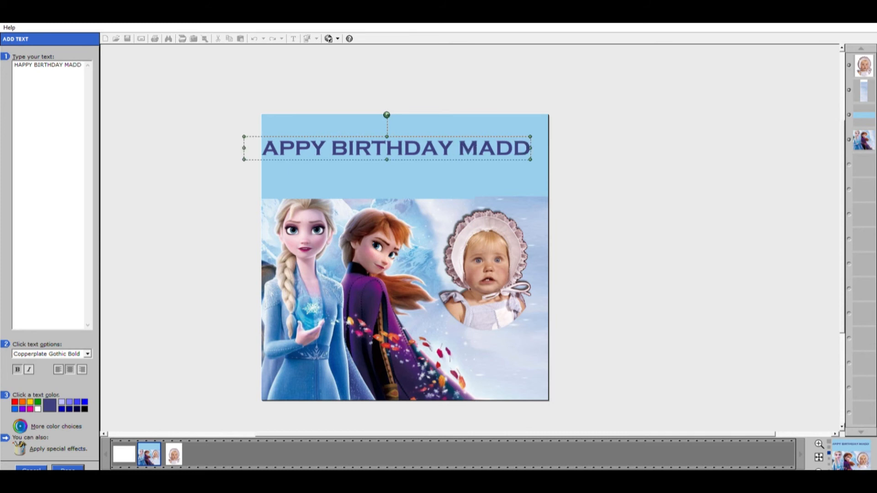
pyautogui.write('Y')
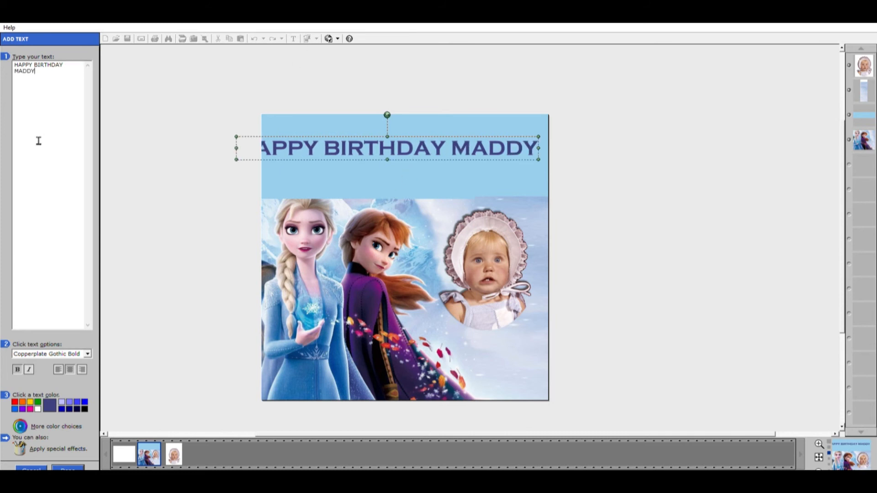
pyautogui.moveTo(49, 73); pyautogui.dragTo(12, 72)
pyautogui.write('BAI')
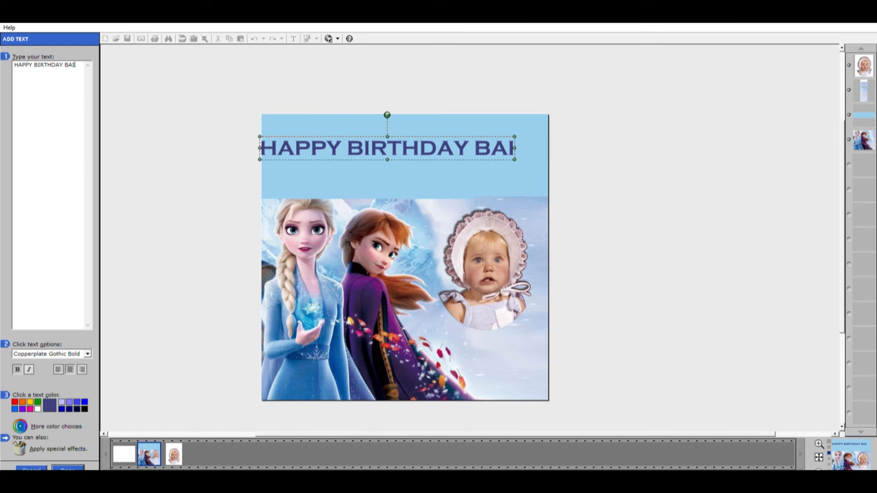
pyautogui.write('LEY')
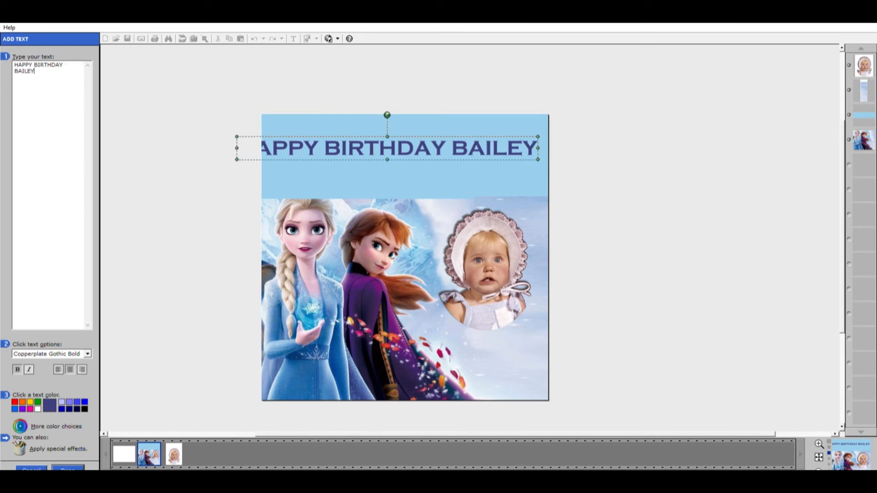
# Stretch the greeting taller, shrink it to fit the page width, and move it to the upper edge of the blue band.
pyautogui.moveTo(387, 160); pyautogui.dragTo(378, 181)
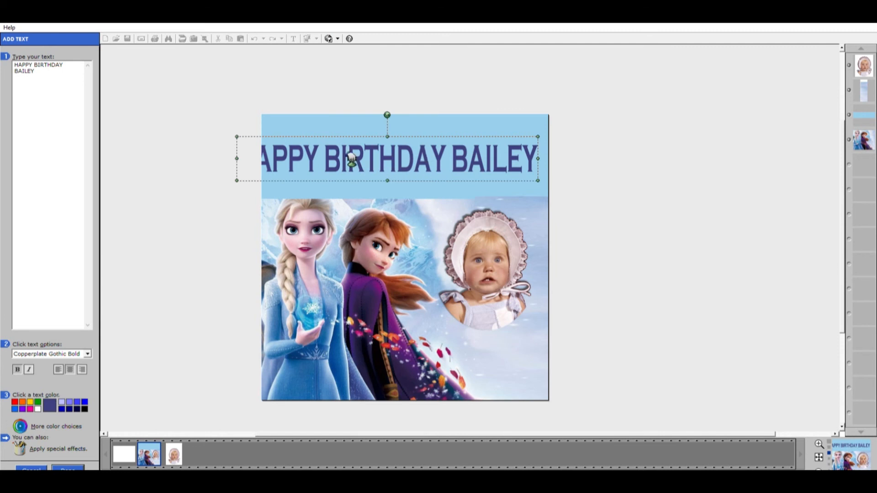
pyautogui.moveTo(388, 180)
pyautogui.mouseDown()
pyautogui.moveTo(397, 209)
pyautogui.moveTo(402, 177)
pyautogui.moveTo(402, 189)
pyautogui.mouseUp()
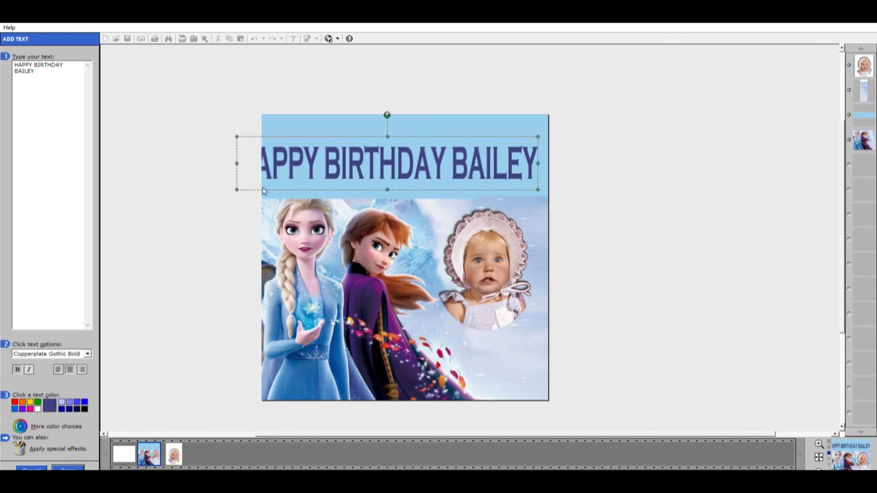
pyautogui.moveTo(242, 188); pyautogui.dragTo(293, 179)
pyautogui.moveTo(429, 158); pyautogui.dragTo(428, 133)
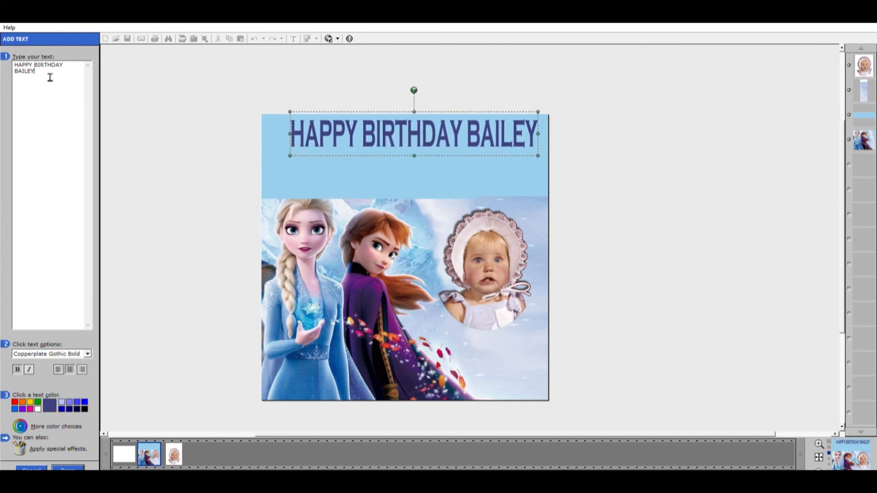
# Remove the child's name from the greeting, leaving HAPPY BIRTHDAY, and widen the text across the blue band.
pyautogui.moveTo(34, 72); pyautogui.dragTo(15, 72)
pyautogui.press('BackSpace')
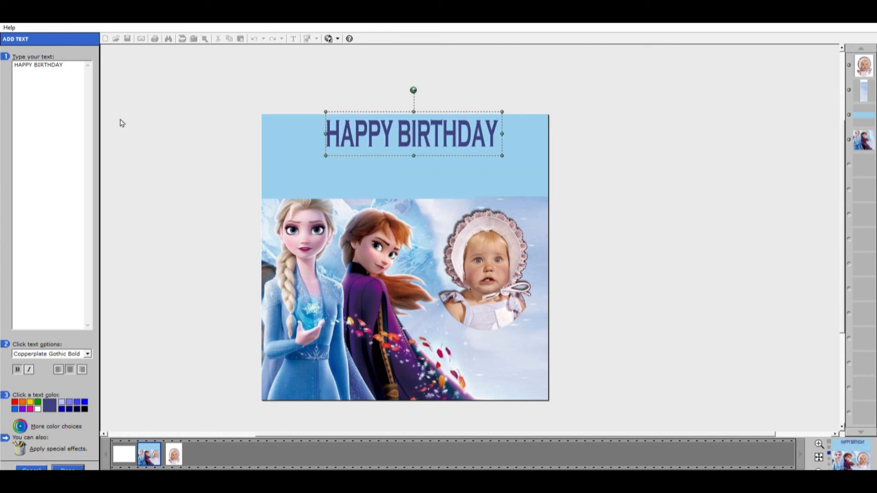
pyautogui.moveTo(325, 134); pyautogui.dragTo(296, 133)
pyautogui.moveTo(502, 134); pyautogui.dragTo(512, 134)
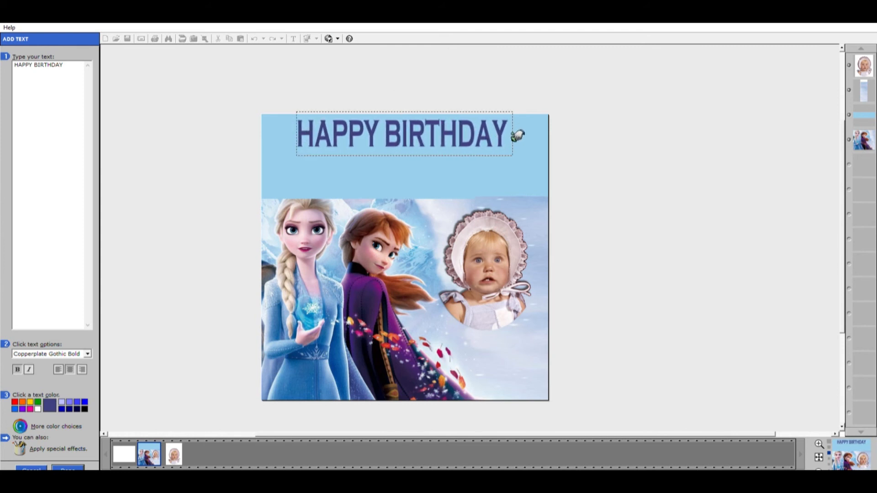
# Apply the hard red highlighted edge to the HAPPY BIRTHDAY text and open its customization options.
pyautogui.click(21, 445)
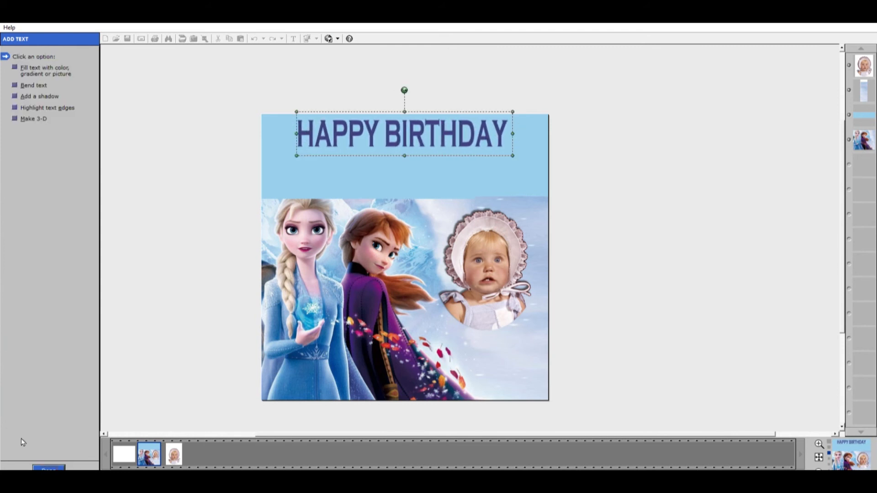
pyautogui.click(14, 107)
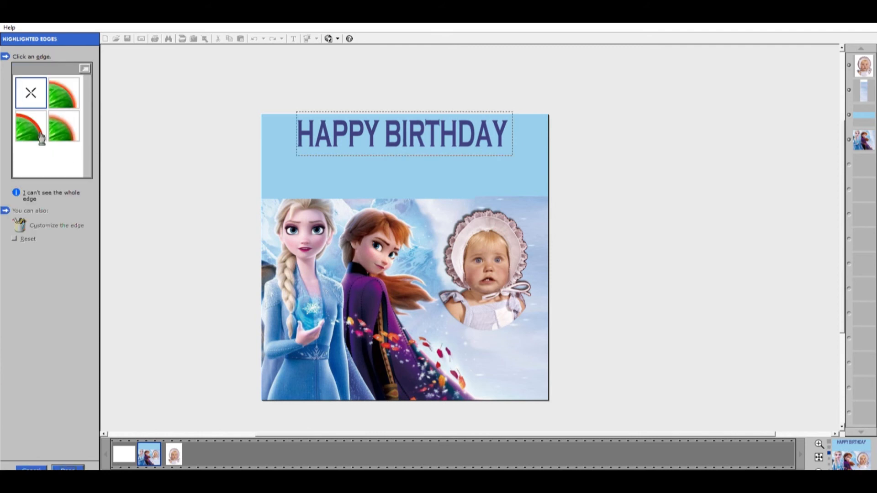
pyautogui.click(42, 124)
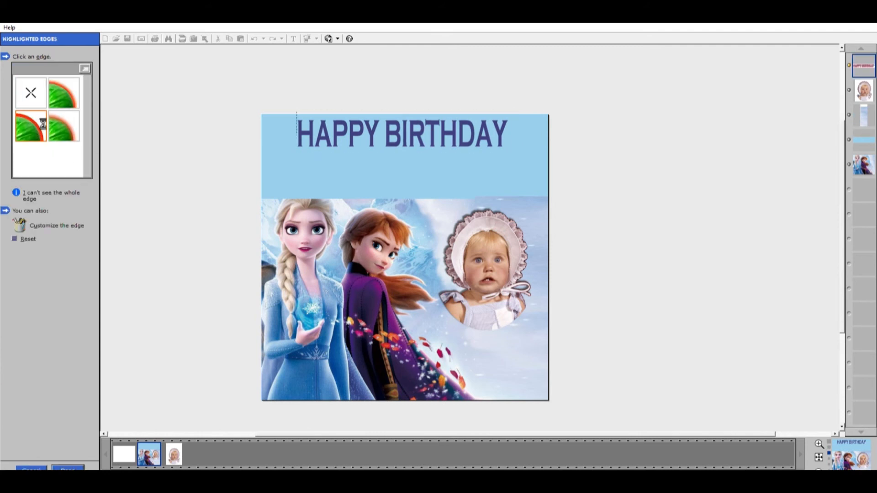
pyautogui.click(28, 222)
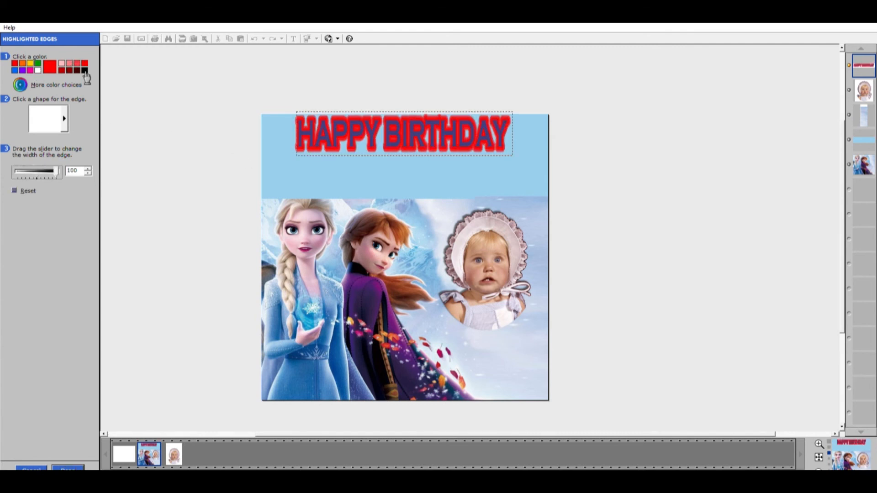
# Try purple and blue edge colors, then settle on the pale icy tone (136, 6, 95) sampled from the background beside the baby photo.
pyautogui.click(22, 70)
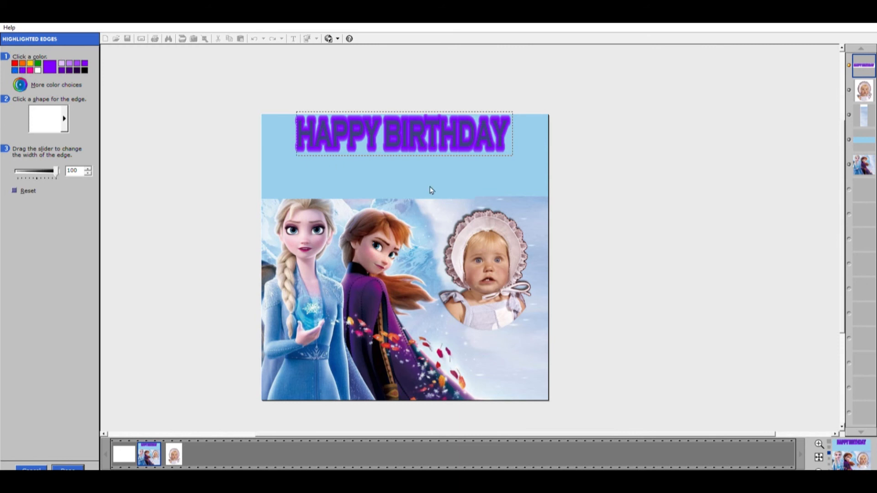
pyautogui.click(21, 83)
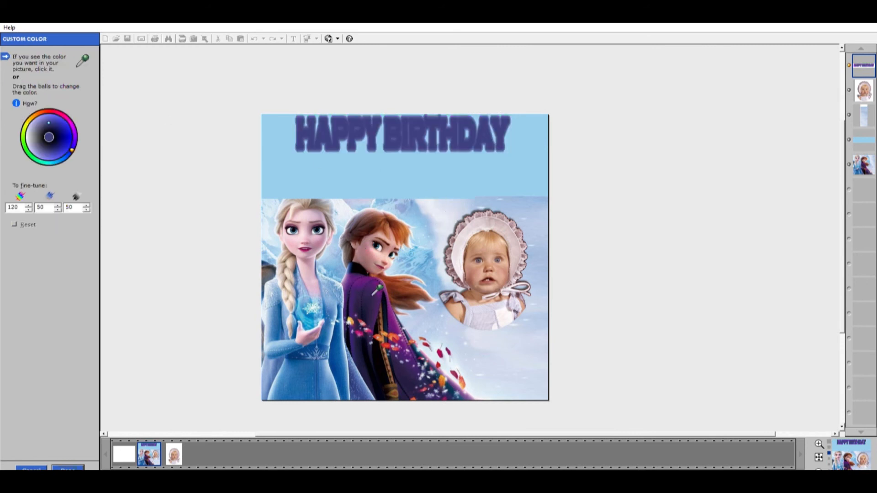
pyautogui.click(372, 291)
pyautogui.click(386, 292)
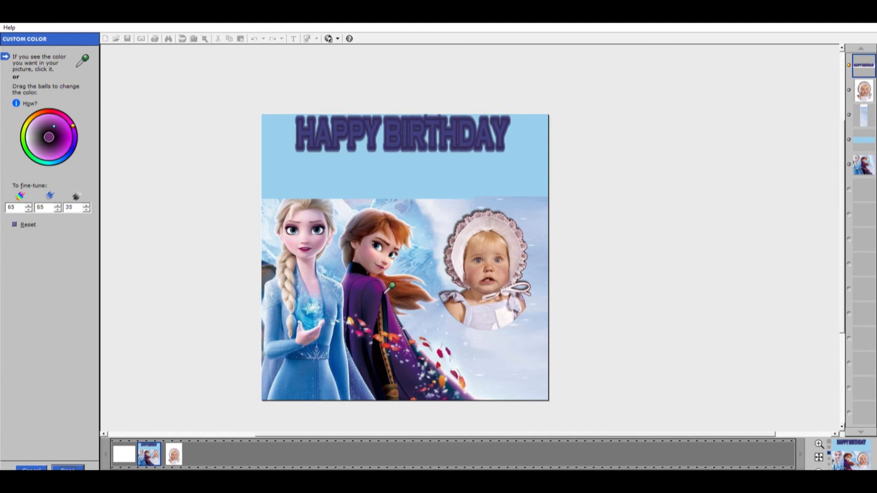
pyautogui.click(315, 283)
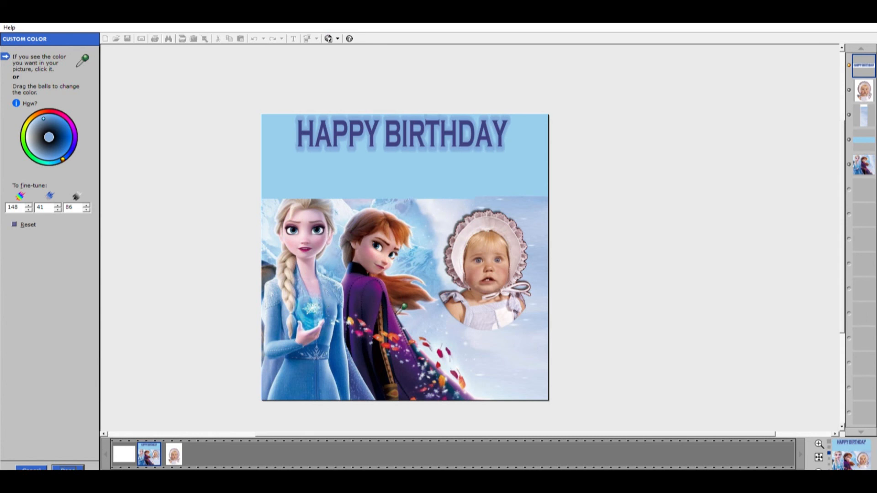
pyautogui.click(400, 328)
pyautogui.click(399, 327)
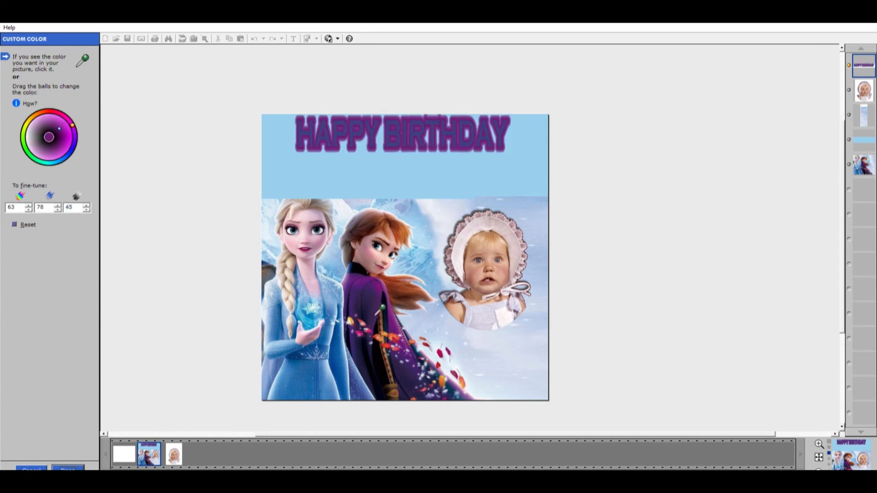
pyautogui.click(343, 256)
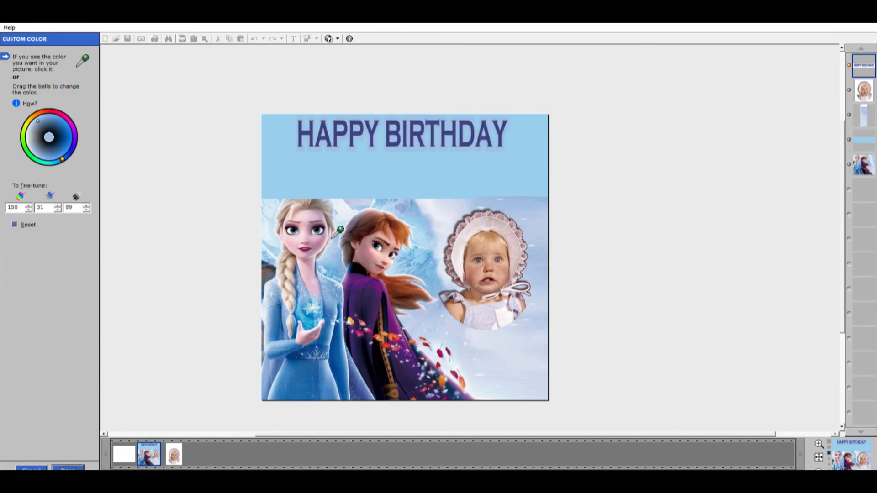
pyautogui.click(447, 220)
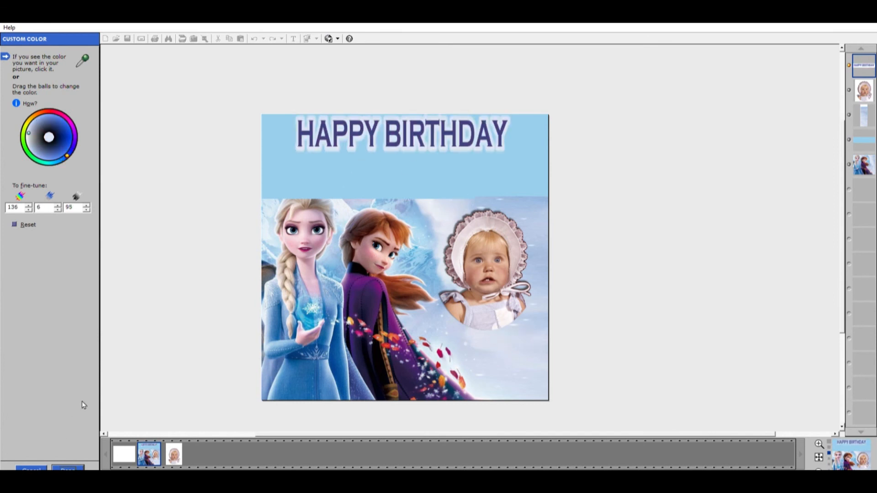
pyautogui.click(69, 468)
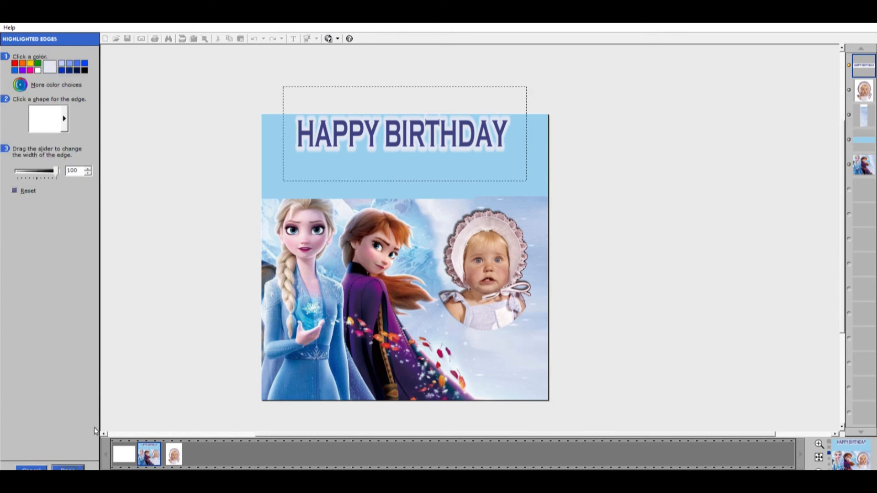
pyautogui.click(69, 467)
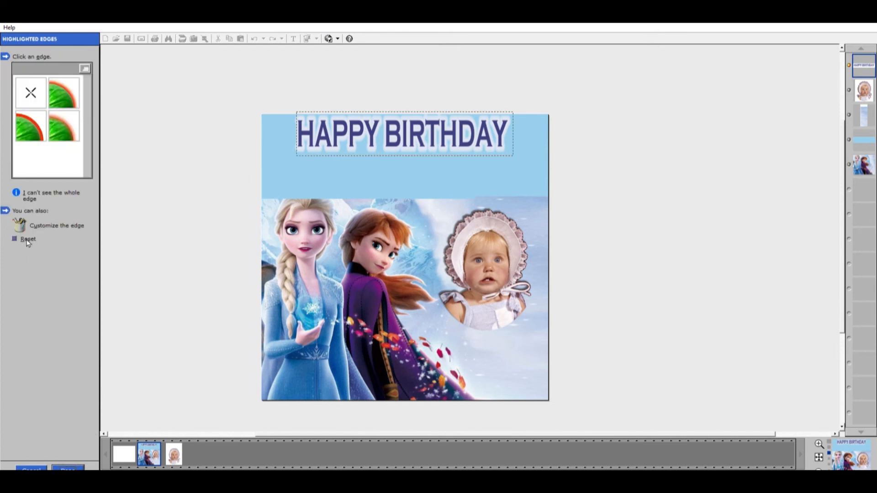
pyautogui.click(69, 467)
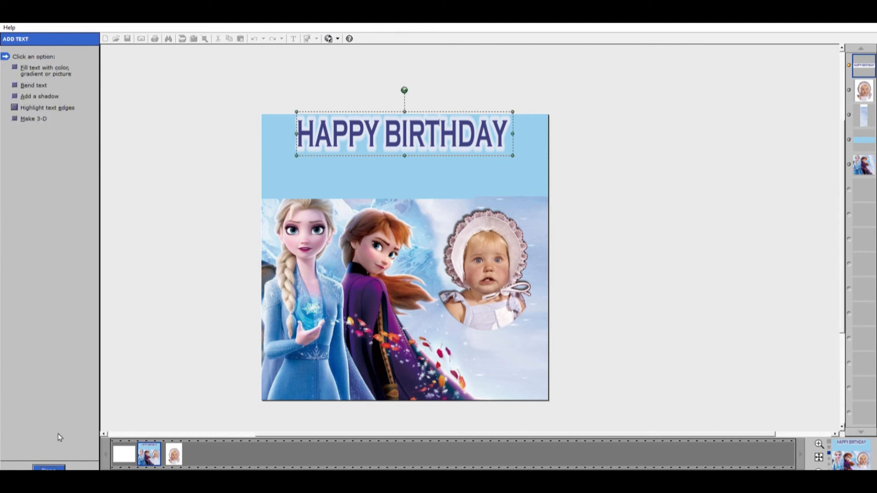
pyautogui.click(48, 467)
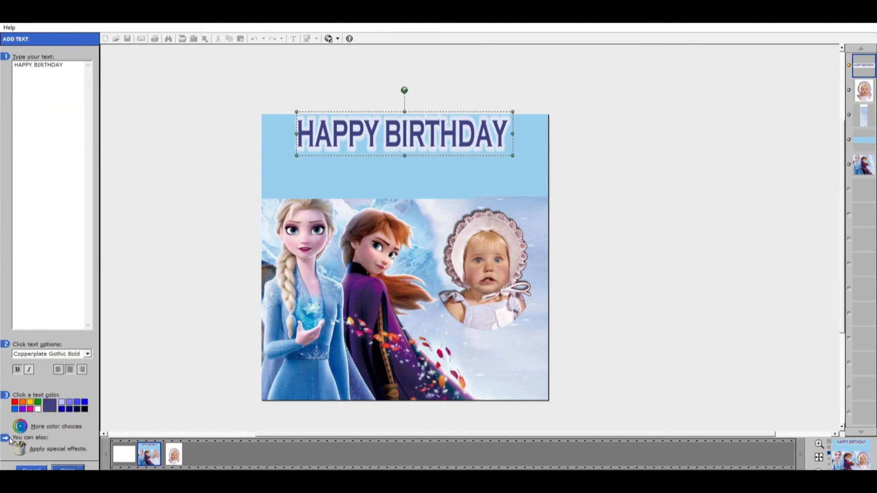
# Add a Drop Left shadow to the HAPPY BIRTHDAY text and offset it slightly further down and left.
pyautogui.click(25, 446)
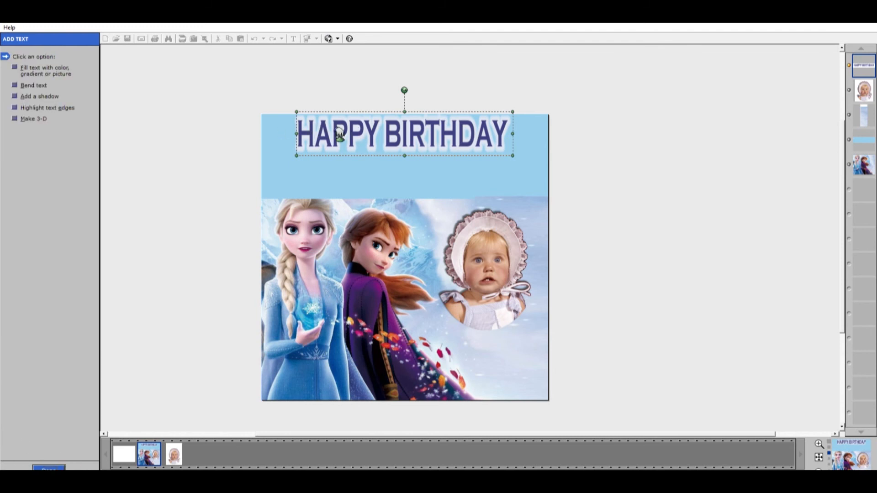
pyautogui.click(59, 467)
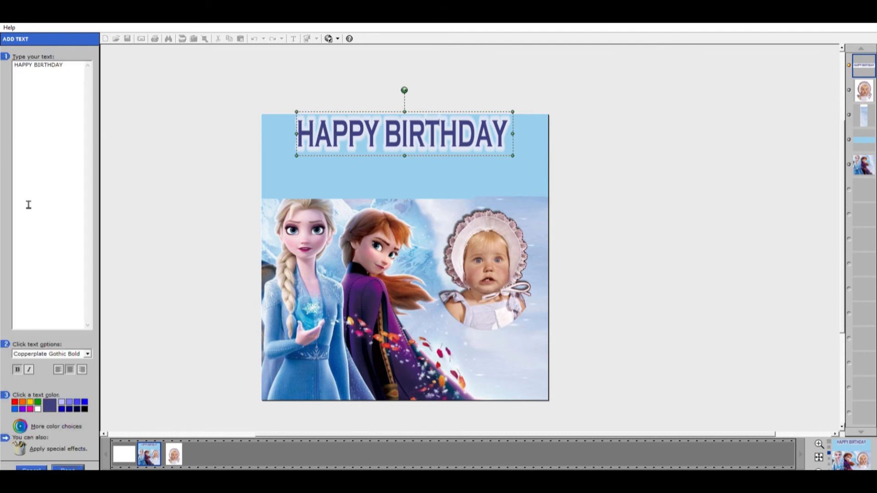
pyautogui.click(21, 443)
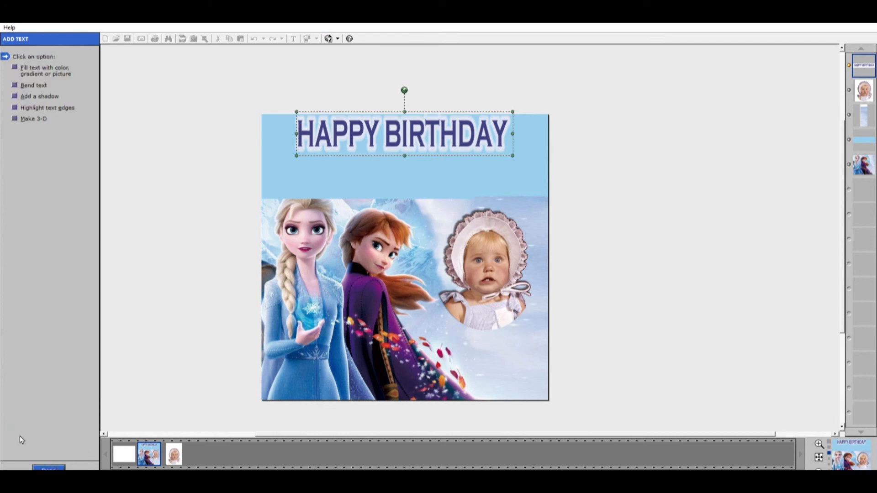
pyautogui.click(28, 96)
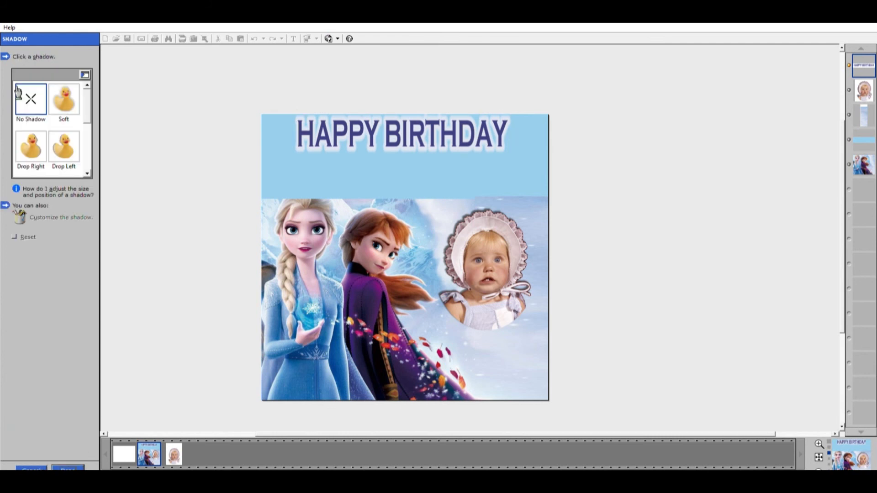
pyautogui.click(66, 147)
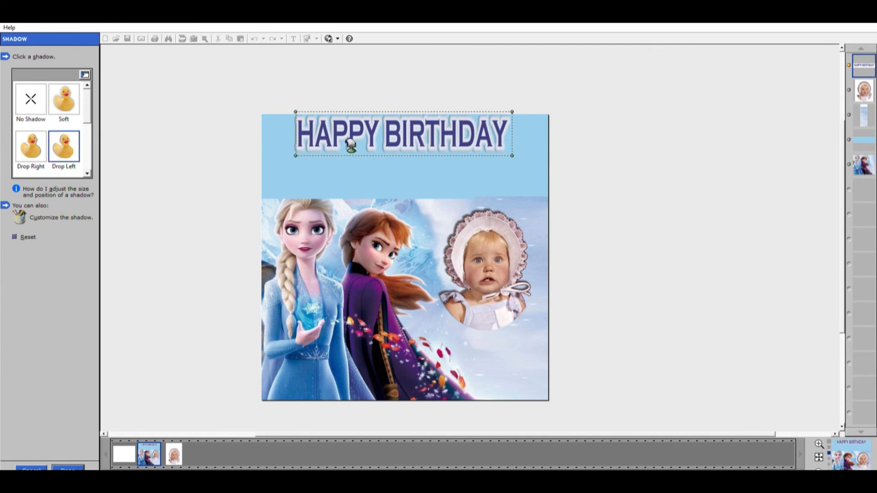
pyautogui.moveTo(365, 140); pyautogui.dragTo(362, 142)
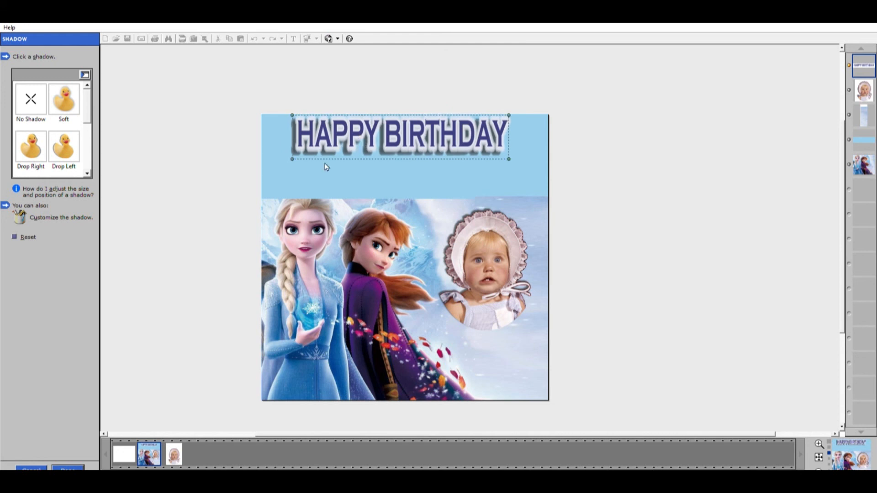
pyautogui.click(70, 468)
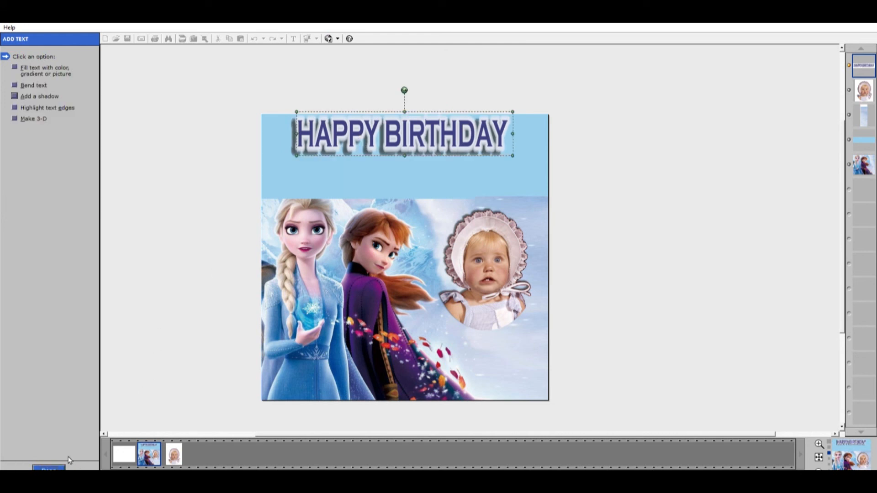
pyautogui.click(52, 466)
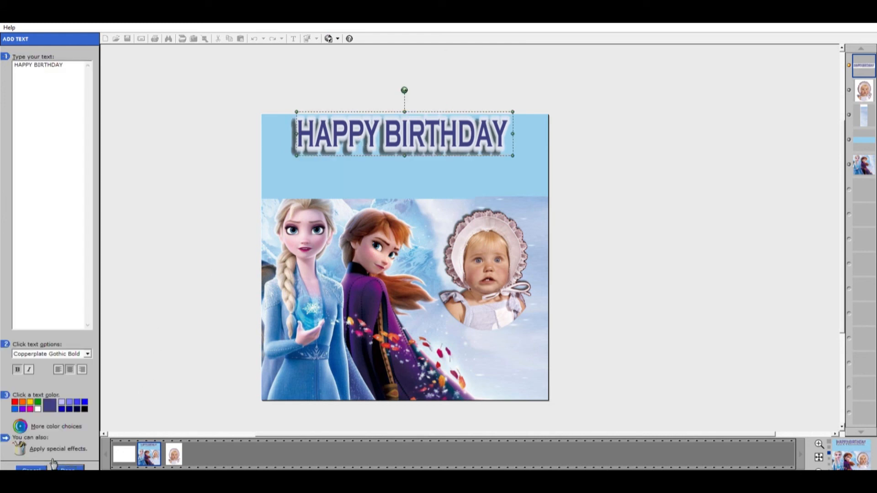
pyautogui.click(76, 466)
# Widen the HAPPY BIRTHDAY text to nearly the page width and center it in the blue band.
pyautogui.moveTo(512, 134); pyautogui.dragTo(559, 151)
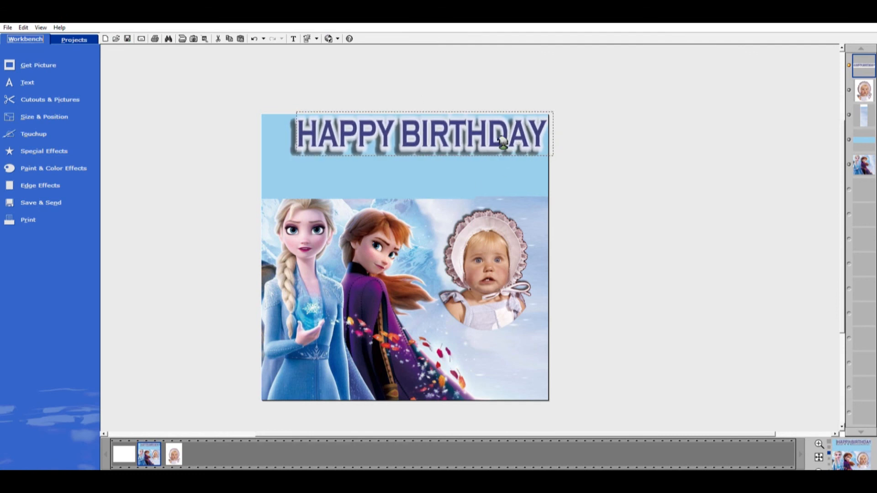
pyautogui.moveTo(502, 143)
pyautogui.mouseDown()
pyautogui.moveTo(472, 145)
pyautogui.moveTo(488, 145)
pyautogui.mouseUp()
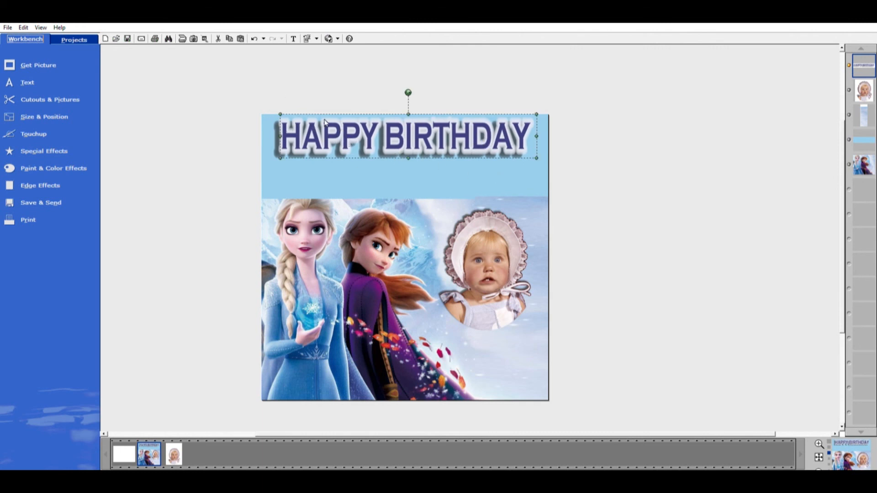
pyautogui.moveTo(319, 139); pyautogui.dragTo(319, 139)
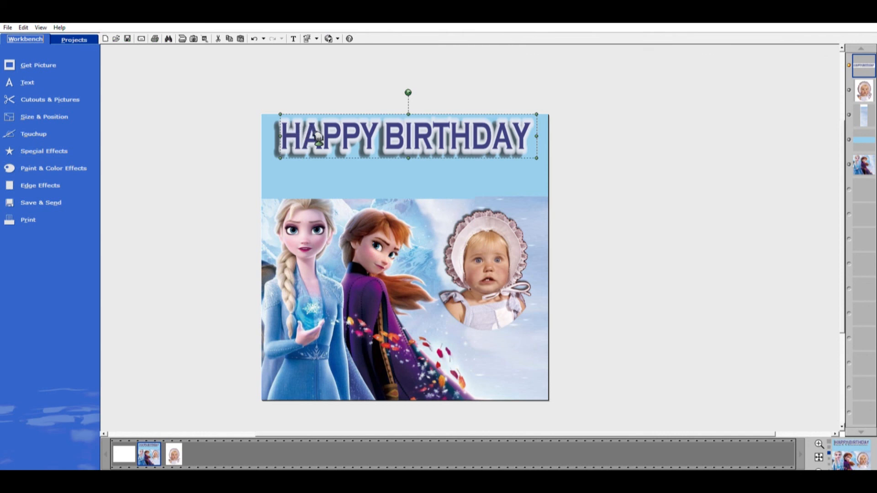
# Duplicate the HAPPY BIRTHDAY text and place the smaller copy centered below the original in the blue band.
pyautogui.click(230, 36)
pyautogui.click(241, 38)
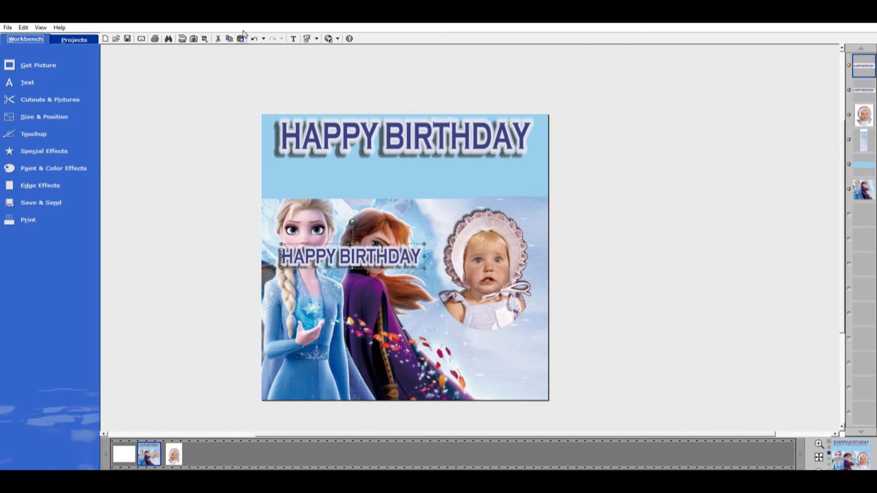
pyautogui.moveTo(378, 259); pyautogui.dragTo(434, 181)
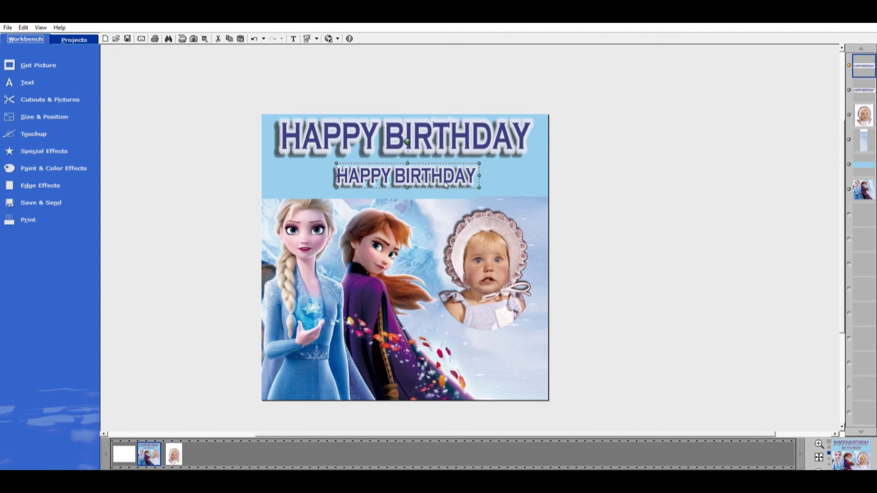
# Replace the copied text with the child's first name in capitals and make it italic.
pyautogui.doubleClick(446, 185)
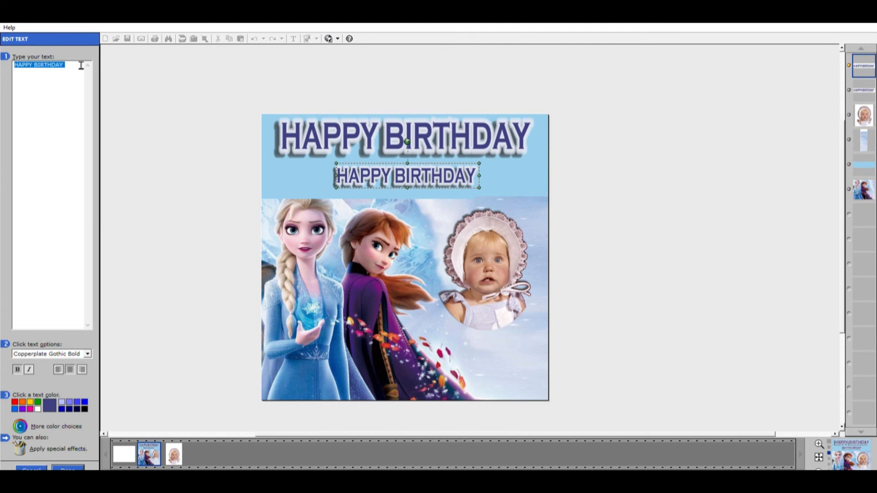
pyautogui.write('b')
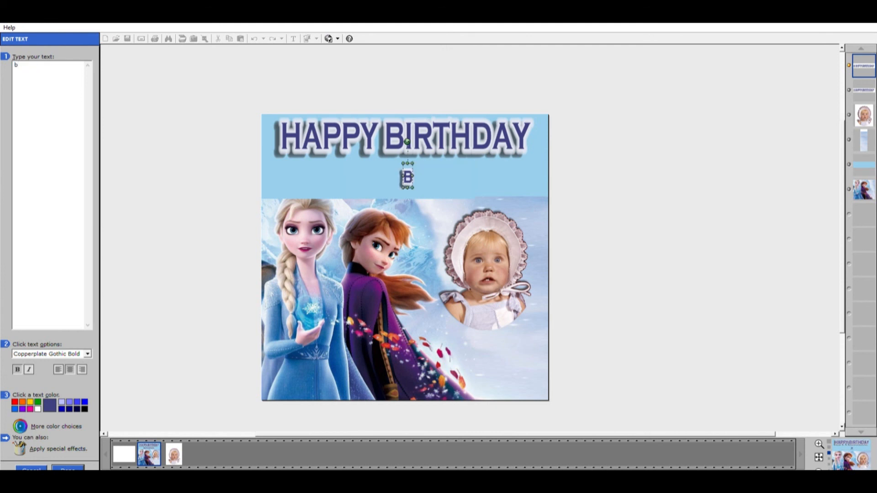
pyautogui.press('BackSpace')
pyautogui.write('BAILEY')
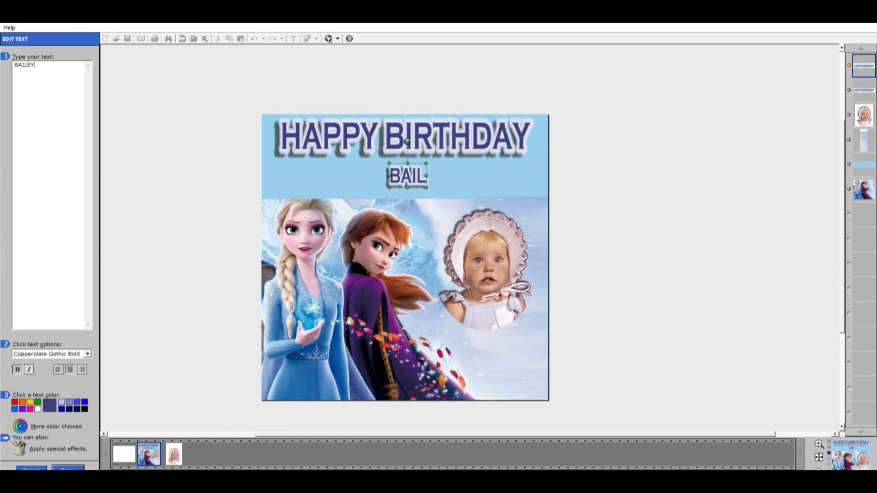
pyautogui.click(28, 370)
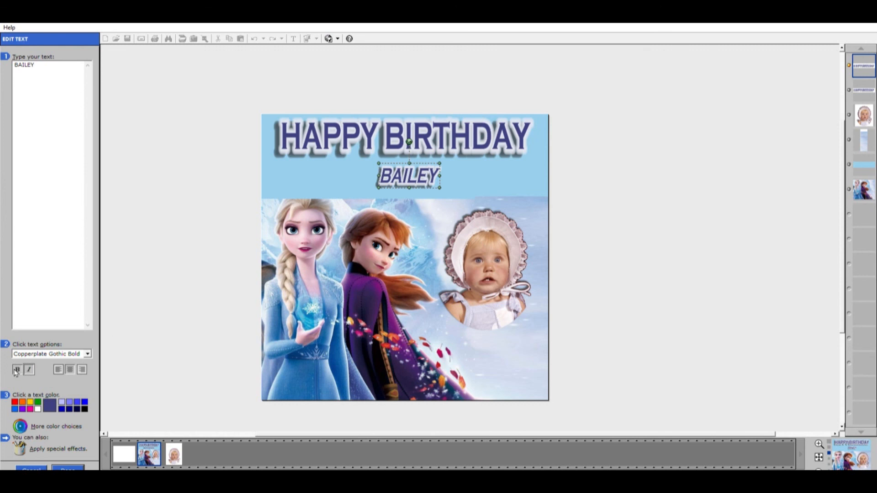
# Recolor the child's name to a pinkish purple (58, 46, 61) sampled from the purple-caped character.
pyautogui.click(20, 424)
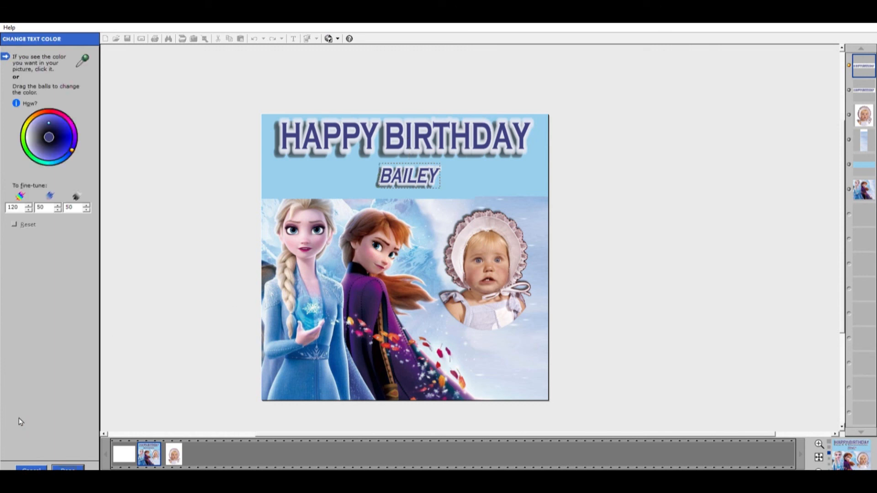
pyautogui.click(390, 282)
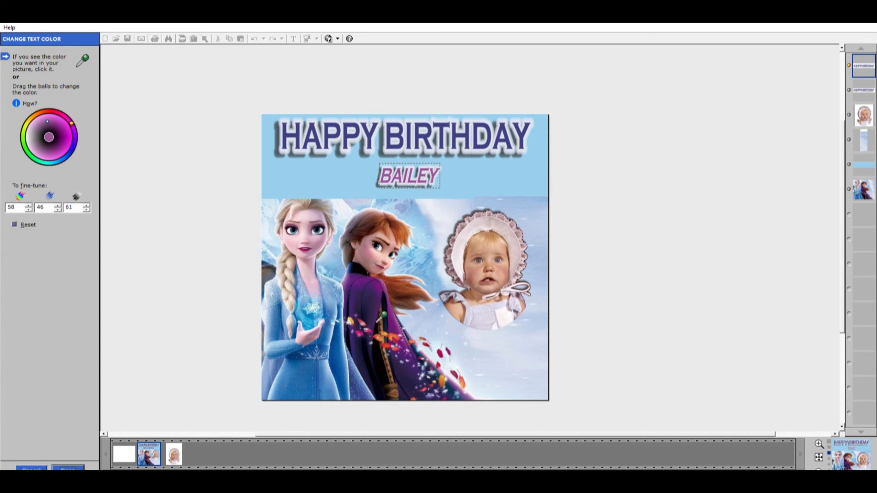
pyautogui.click(66, 468)
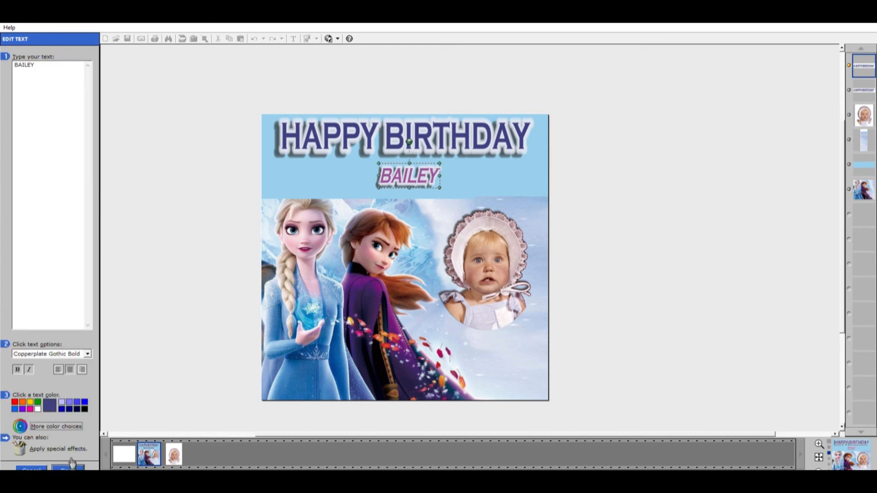
# Enlarge the child's name beneath the right part of HAPPY BIRTHDAY and add an exclamation mark after the name.
pyautogui.click(70, 464)
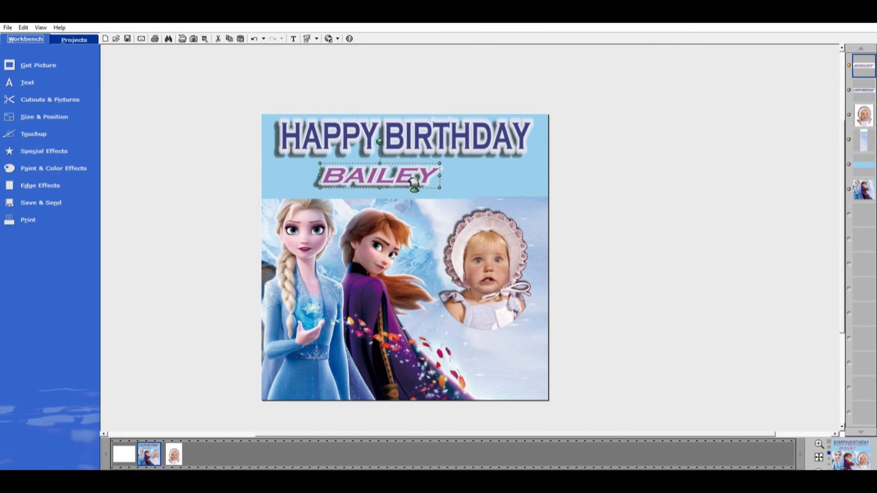
pyautogui.moveTo(440, 187); pyautogui.dragTo(504, 200)
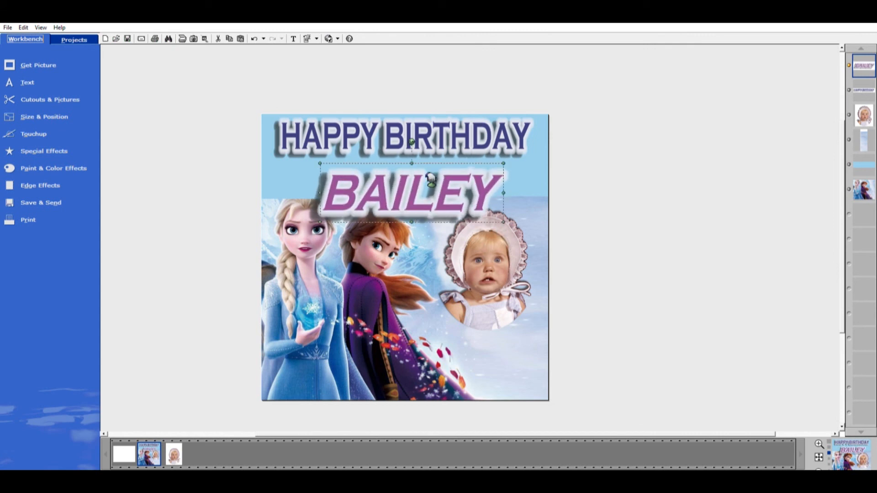
pyautogui.moveTo(434, 169); pyautogui.dragTo(465, 167)
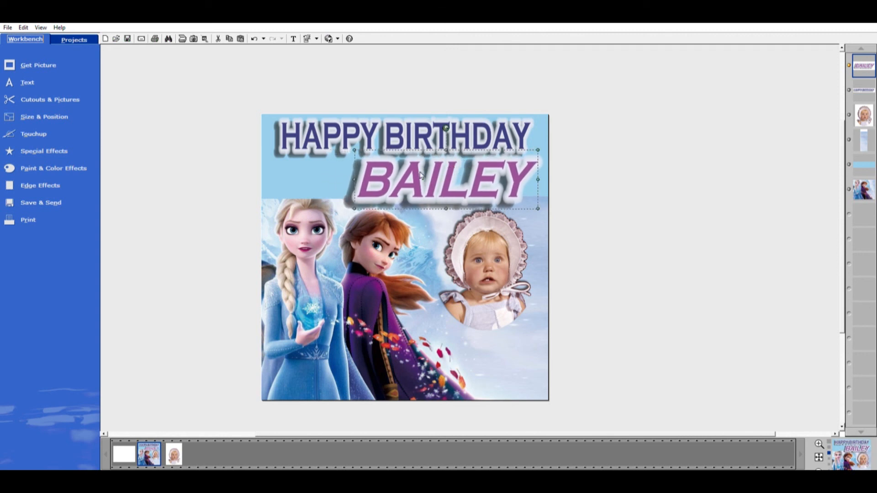
pyautogui.doubleClick(447, 184)
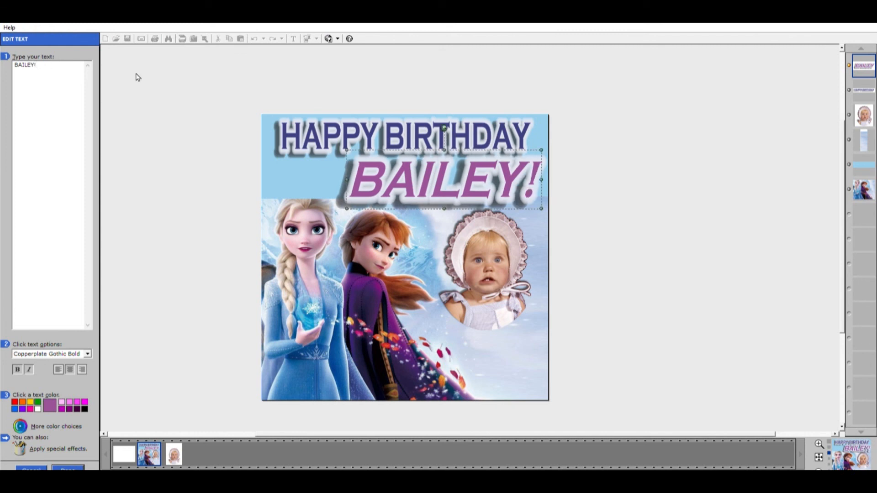
pyautogui.click(68, 469)
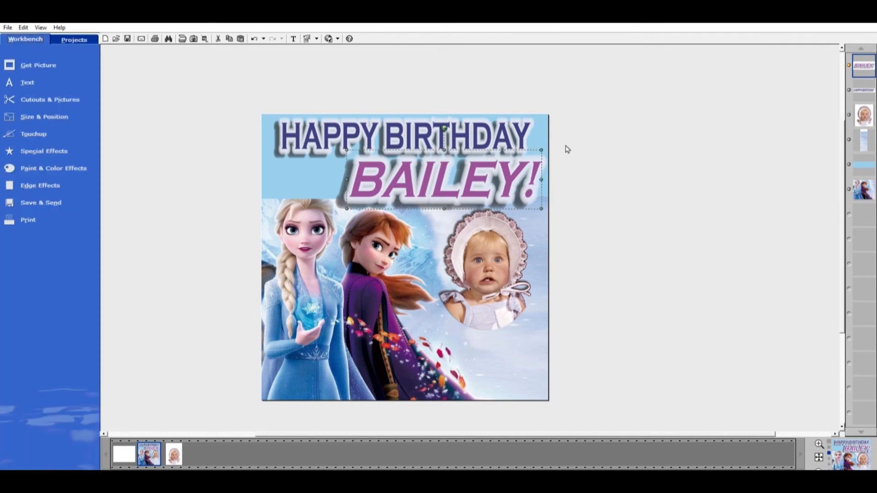
# Shrink the HAPPY BIRTHDAY text while keeping its left end in place, and nudge the child's name slightly upward beneath it.
pyautogui.click(532, 146)
pyautogui.moveTo(538, 149); pyautogui.dragTo(499, 152)
pyautogui.click(514, 182)
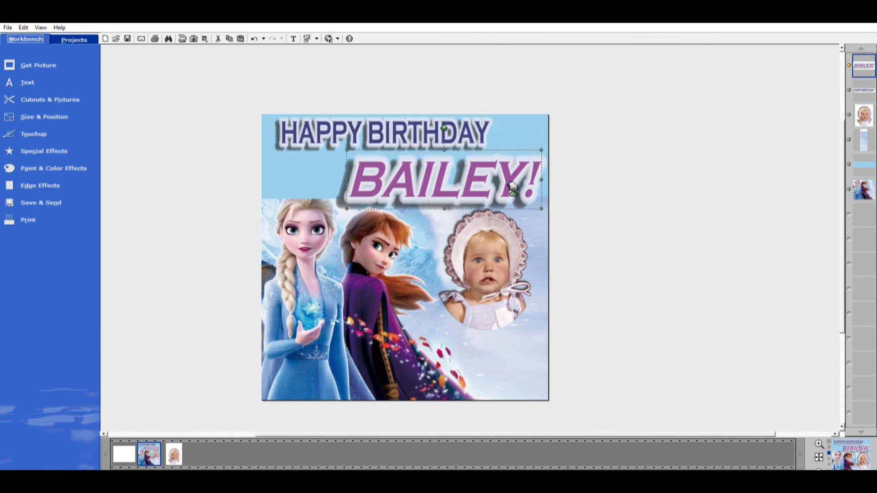
pyautogui.click(680, 264)
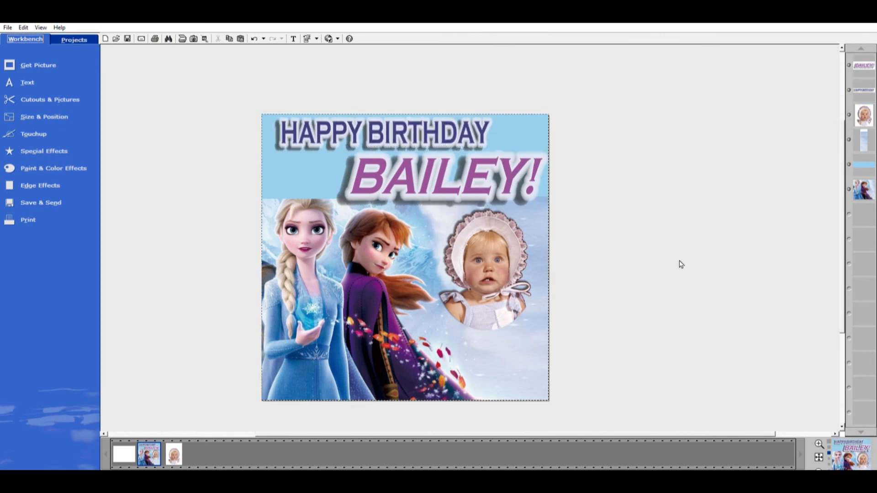